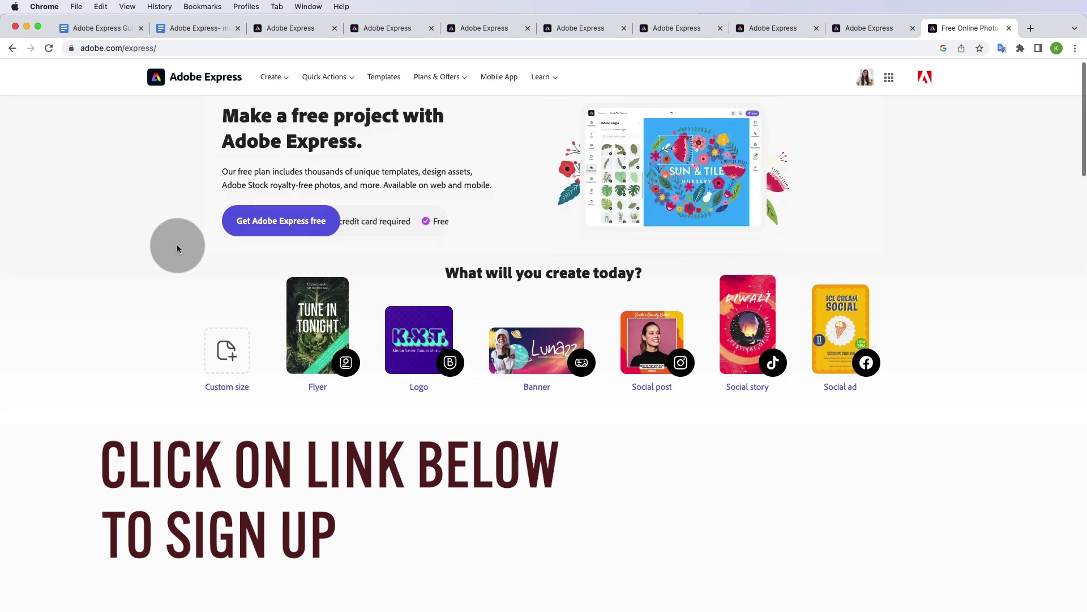
# - Scroll through the landing page's features, then choose 'Get Adobe Express free' to reach the home page
pyautogui.scroll(-5, 177, 248)
pyautogui.scroll(-7, 177, 248)
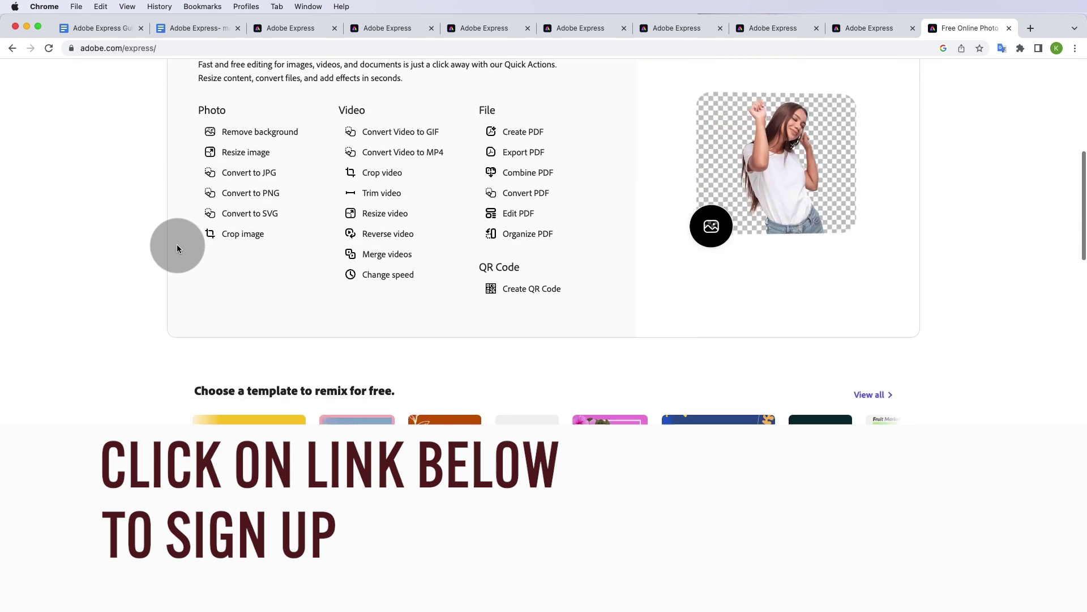
pyautogui.scroll(-2, 177, 248)
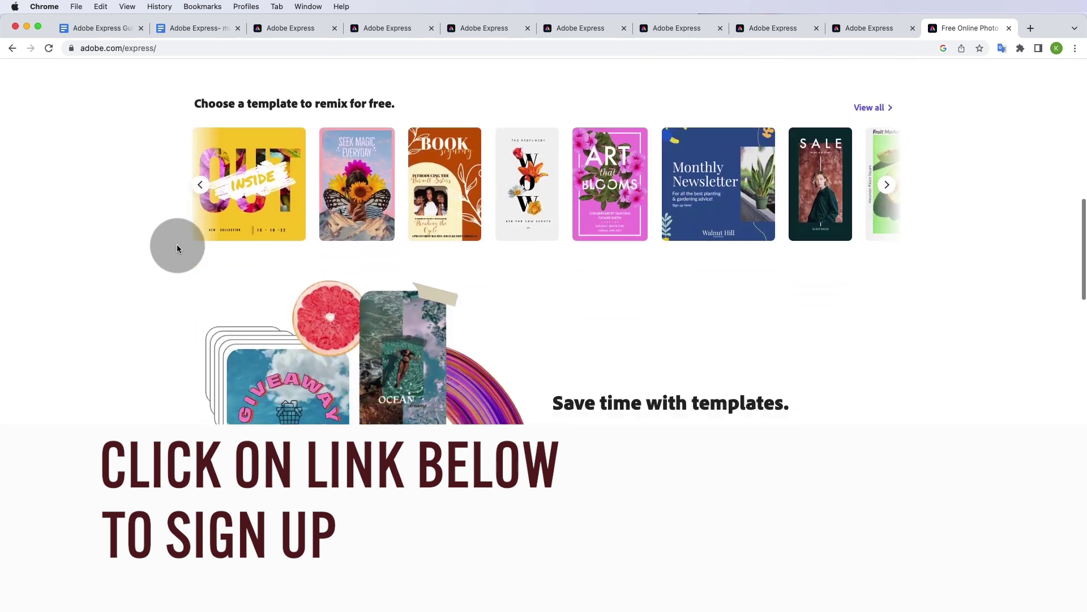
pyautogui.scroll(-2, 177, 248)
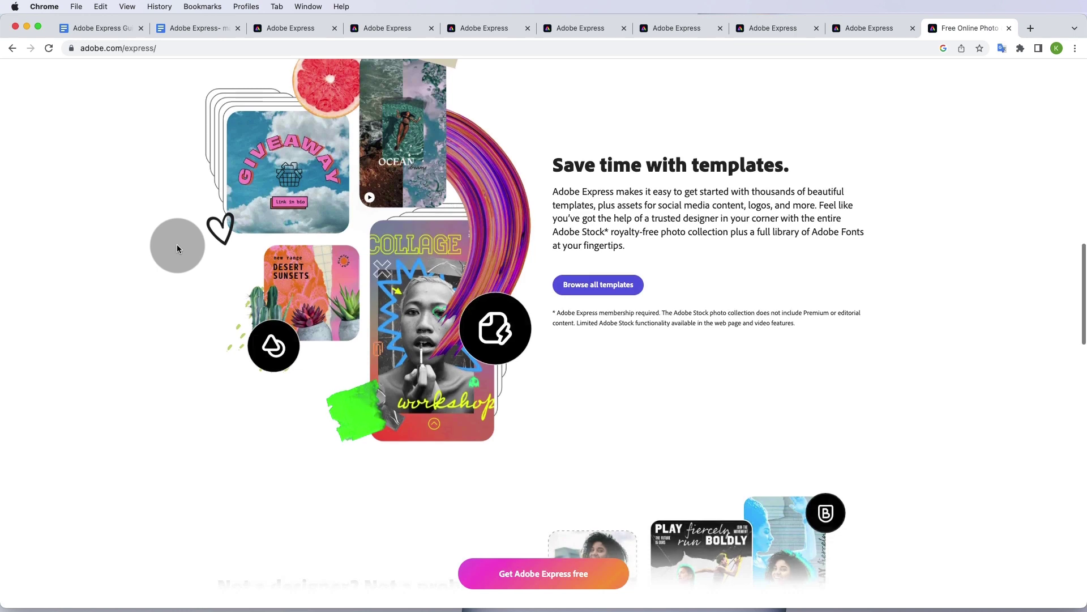
pyautogui.scroll(1, 177, 247)
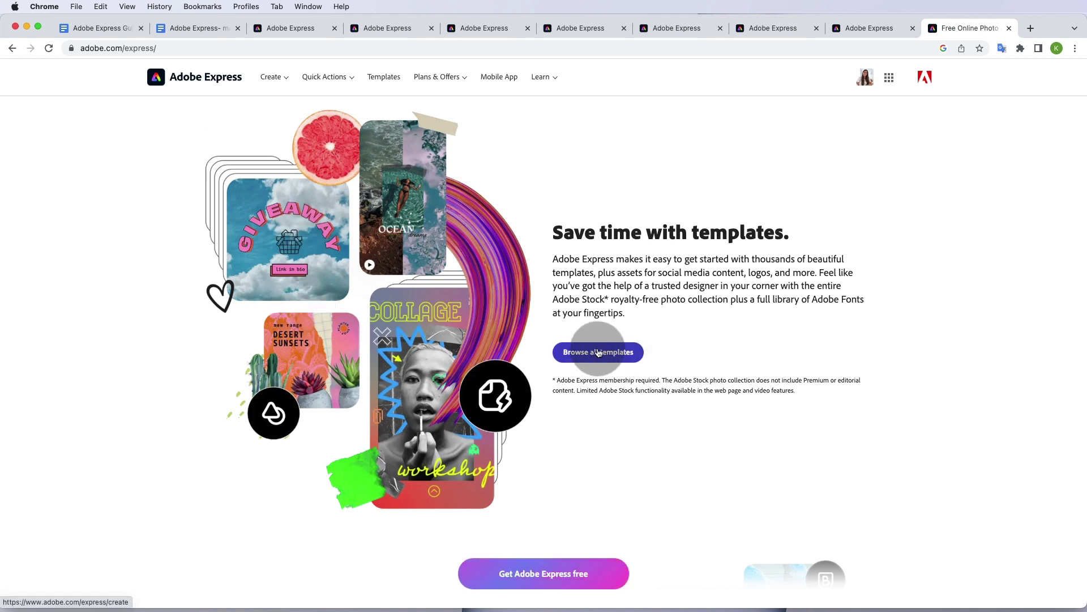
pyautogui.scroll(-5, 617, 376)
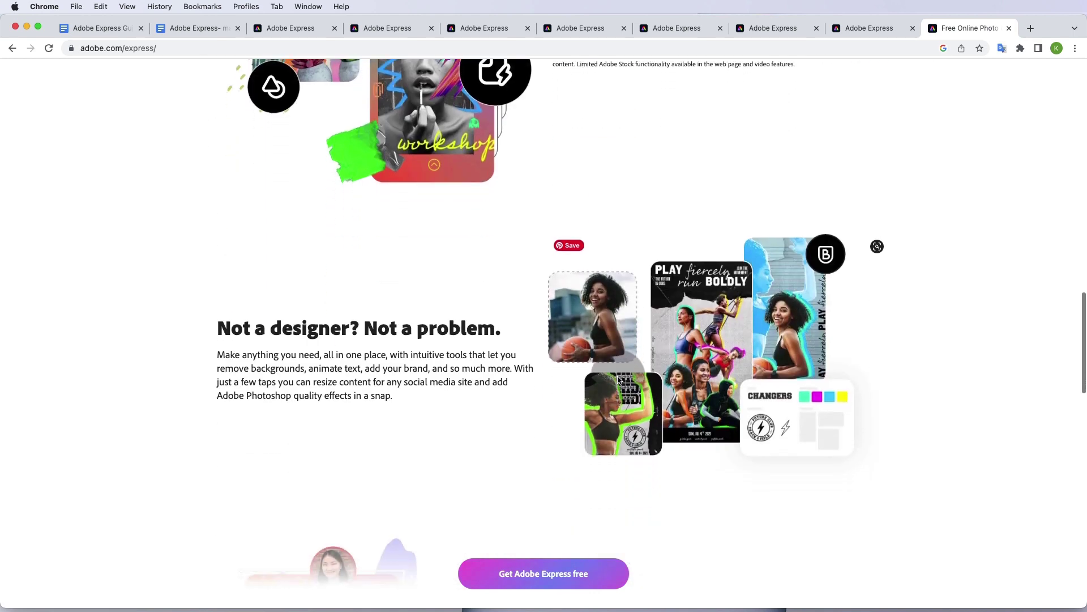
pyautogui.scroll(-2, 618, 376)
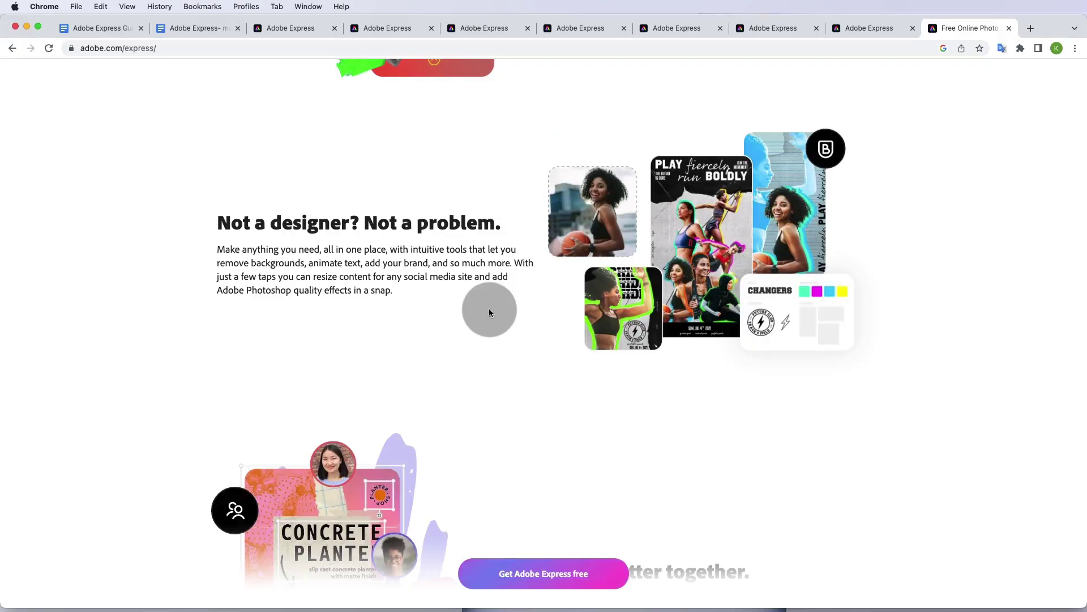
pyautogui.scroll(-8, 489, 312)
pyautogui.scroll(7, 489, 312)
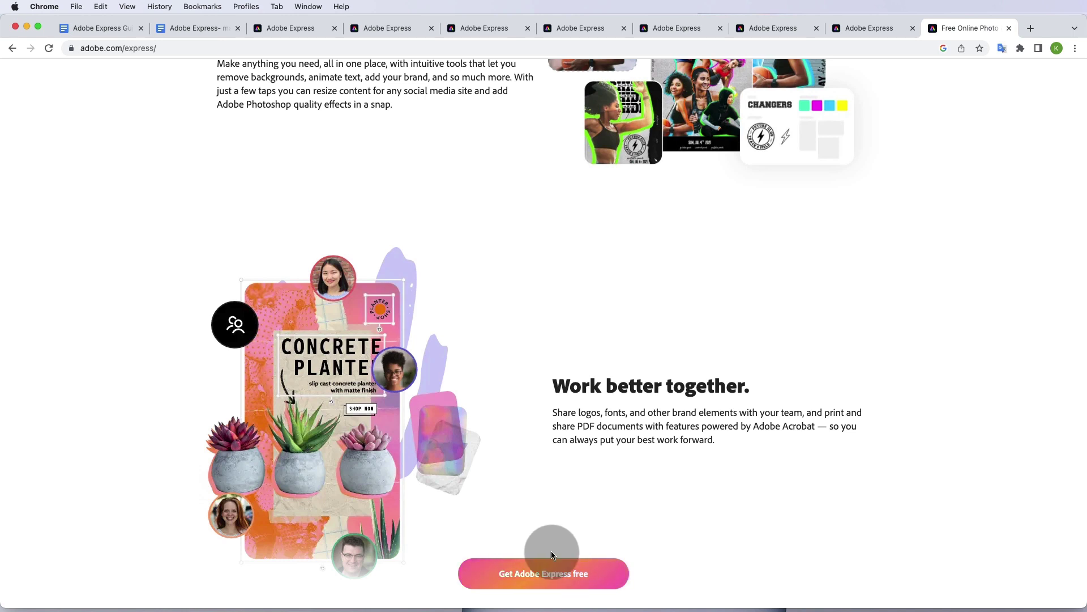
pyautogui.click(545, 573)
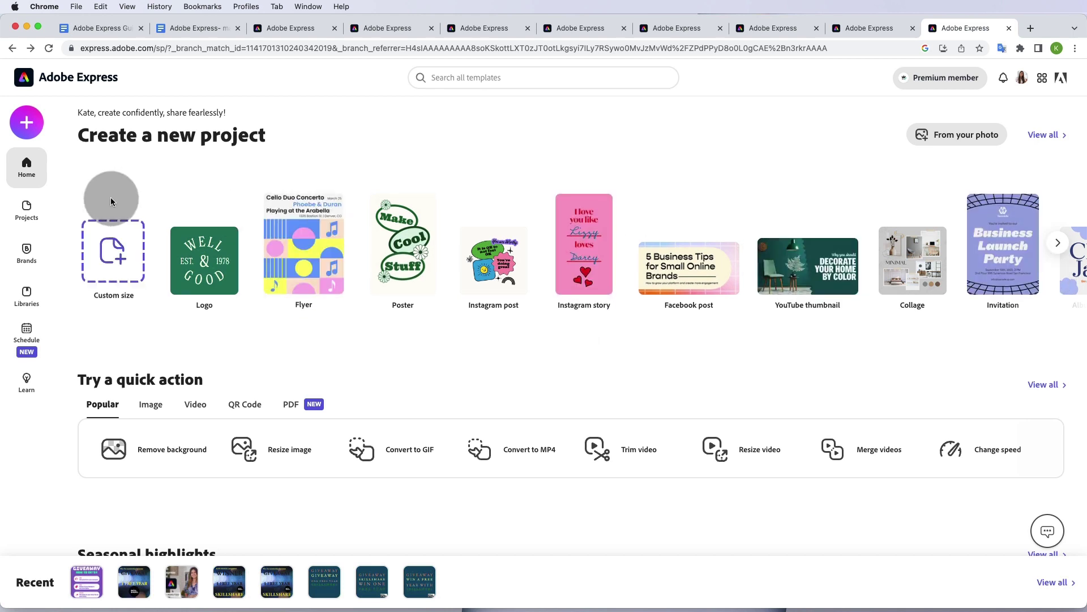
pyautogui.click(24, 214)
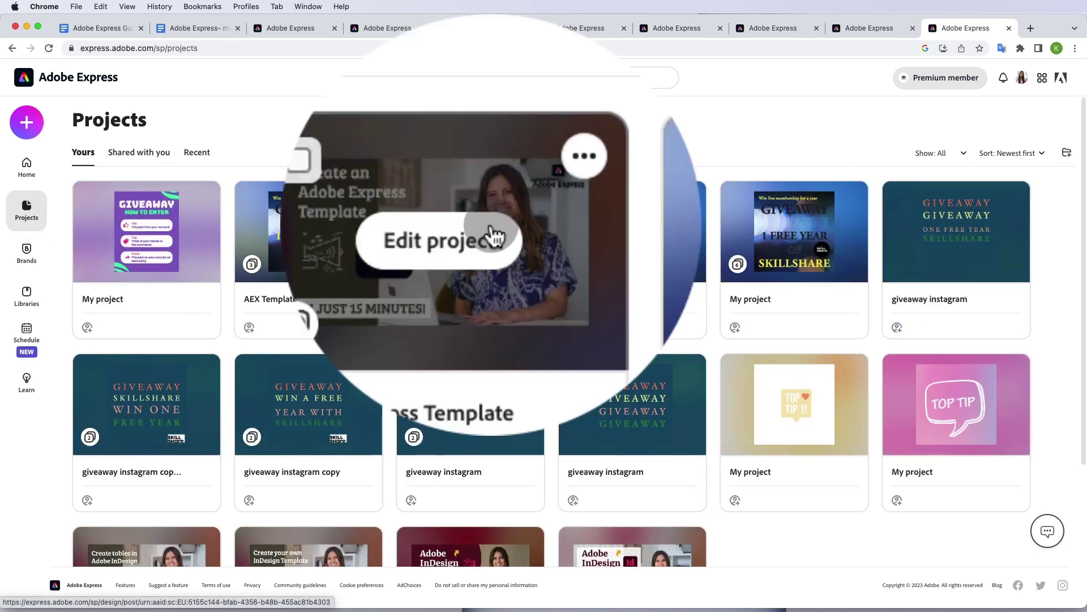
pyautogui.click(31, 164)
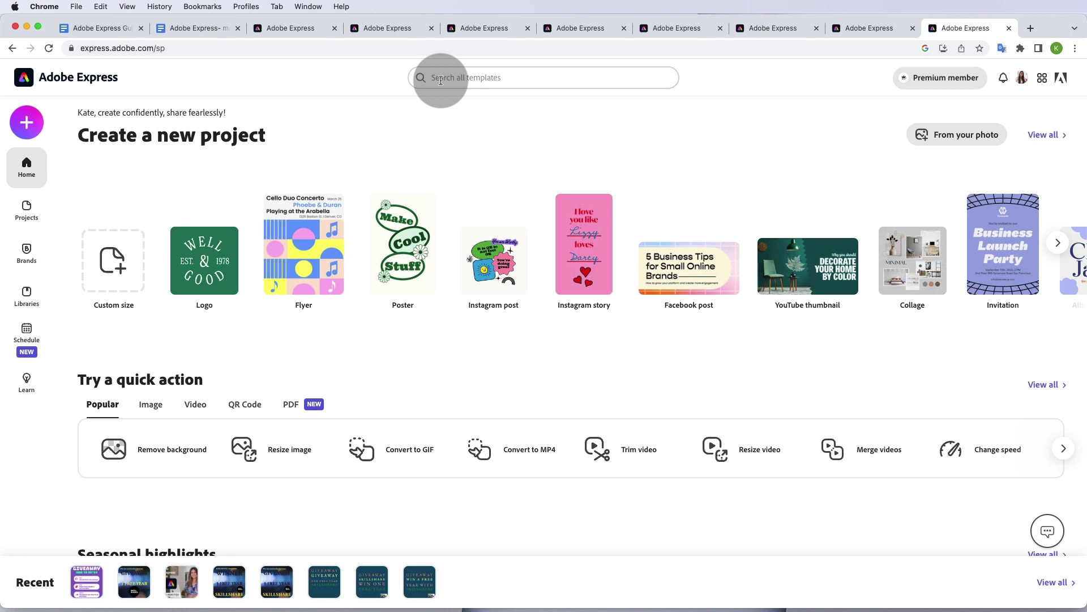
# - Search all templates for 'giveaway competition'
pyautogui.click(467, 77)
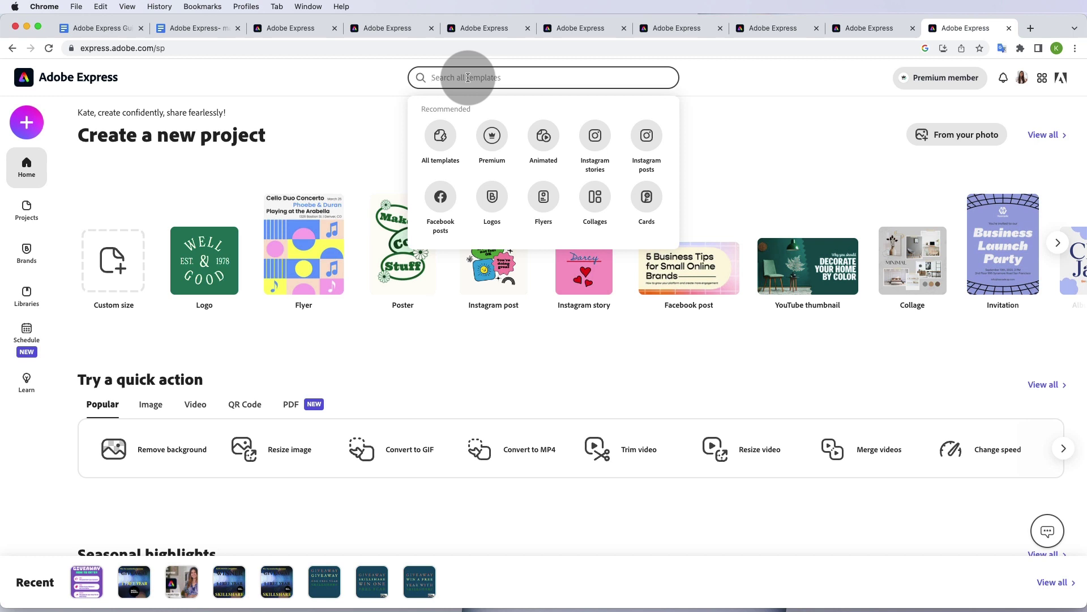
pyautogui.write('giveaway competition')
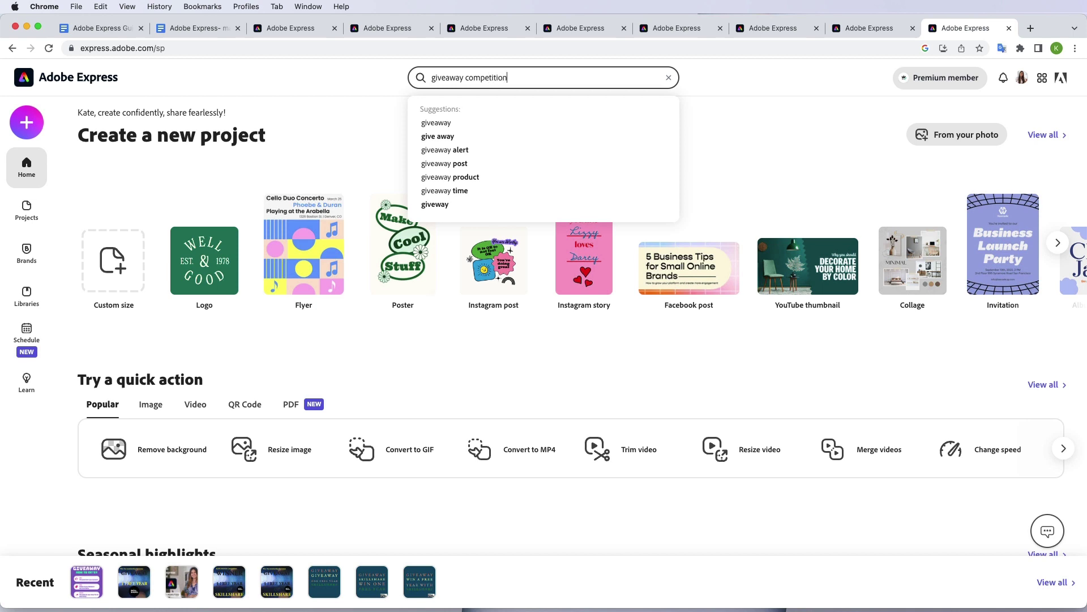
pyautogui.press('Return')
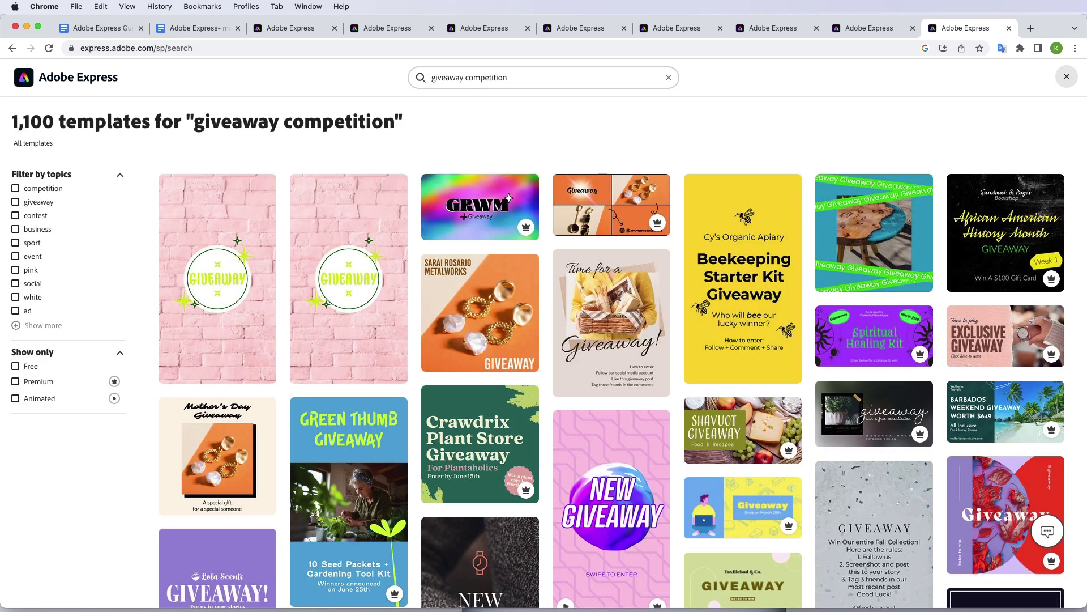
# - Scroll through the 1,100 giveaway competition template results
pyautogui.click(539, 132)
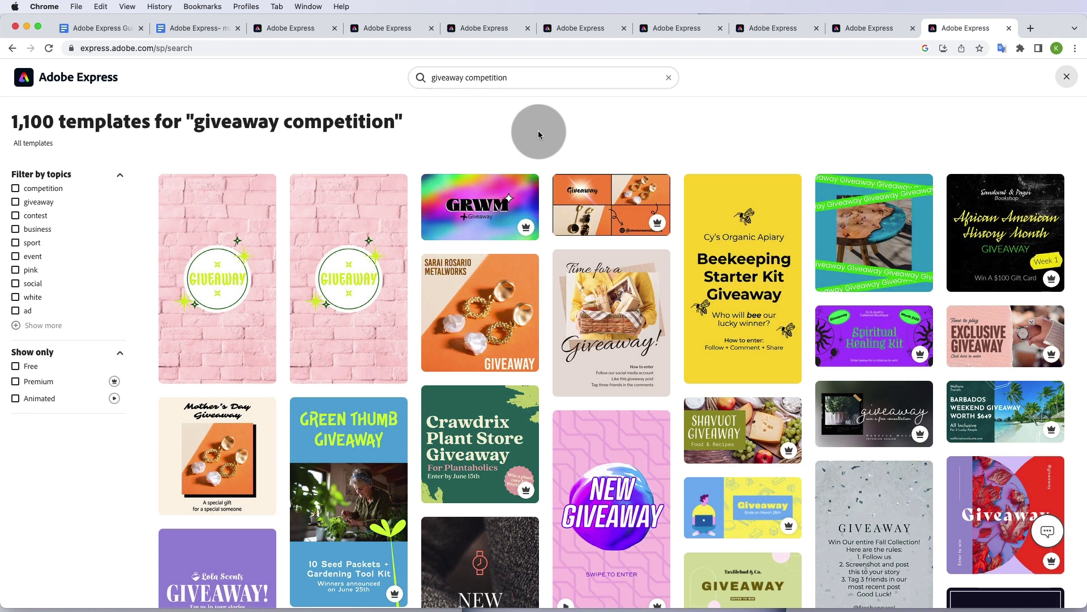
pyautogui.scroll(-3, 484, 259)
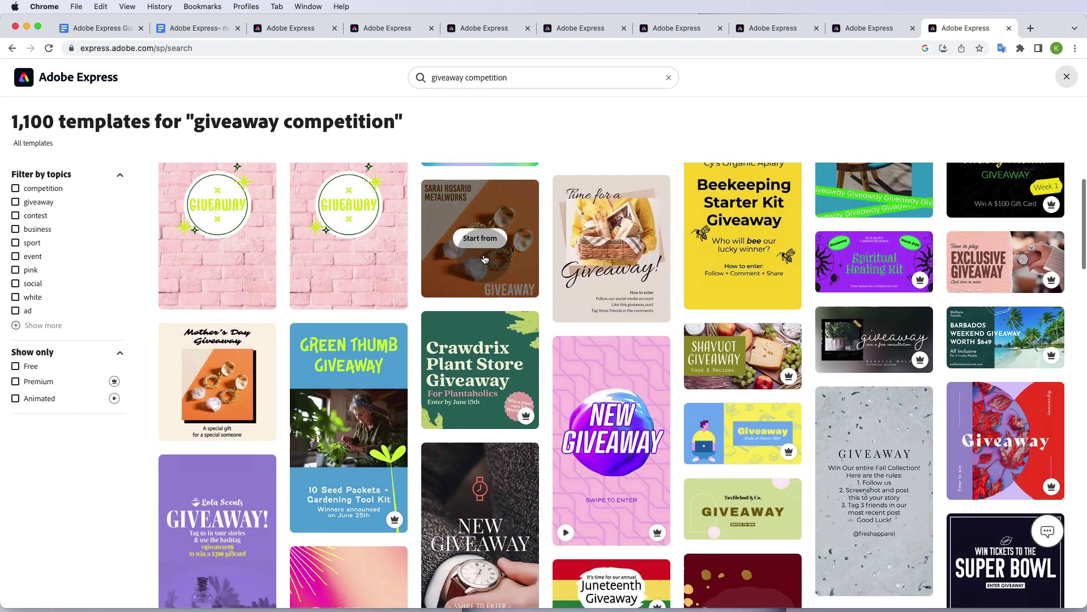
pyautogui.scroll(-4, 484, 259)
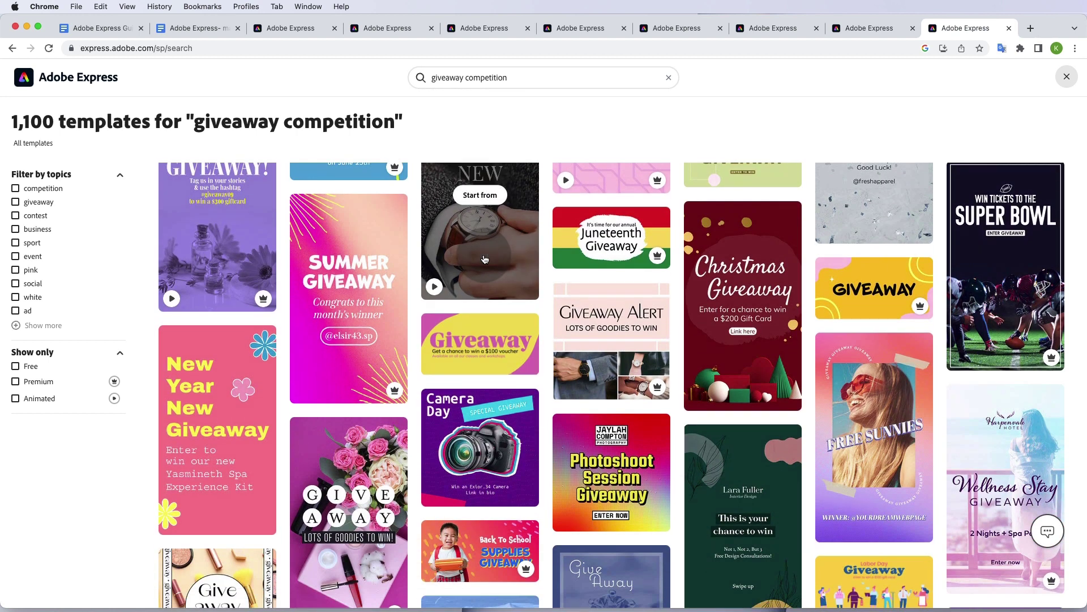
pyautogui.scroll(-4, 579, 330)
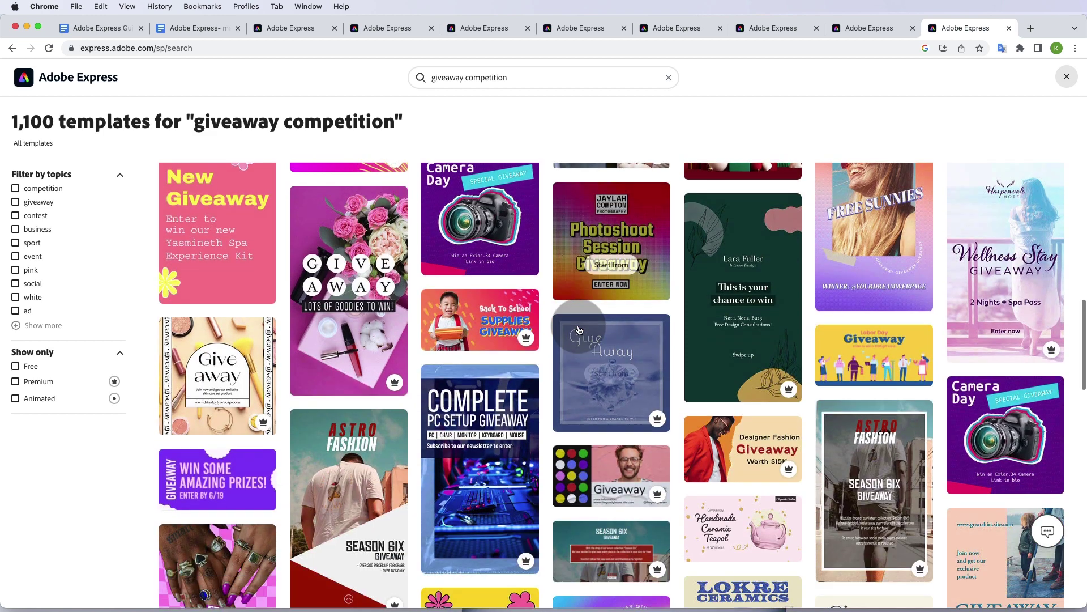
pyautogui.scroll(-3, 579, 329)
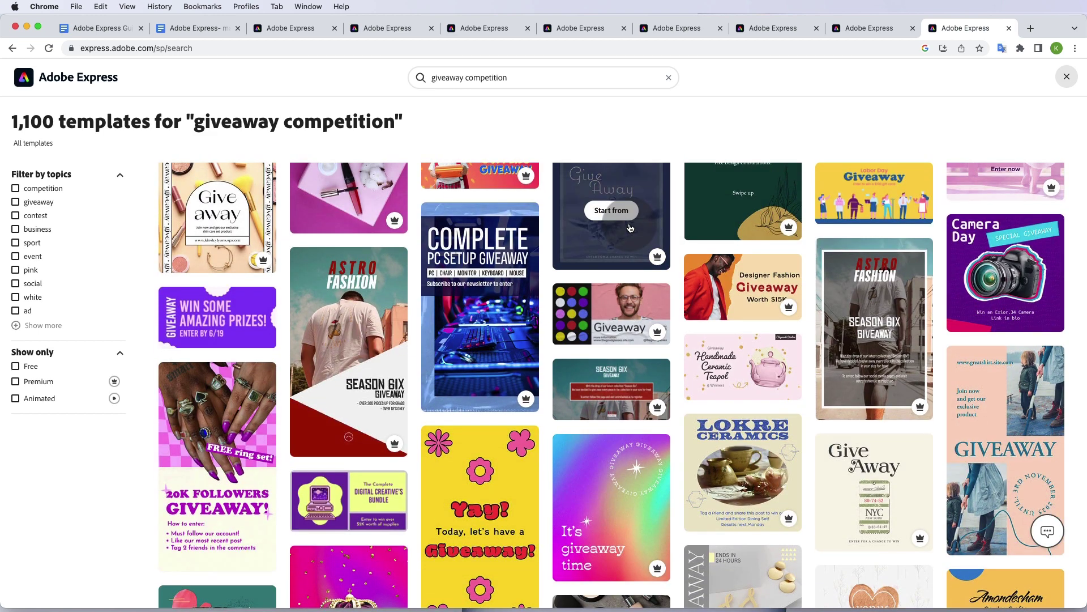
pyautogui.scroll(-3, 628, 227)
pyautogui.scroll(15, 629, 227)
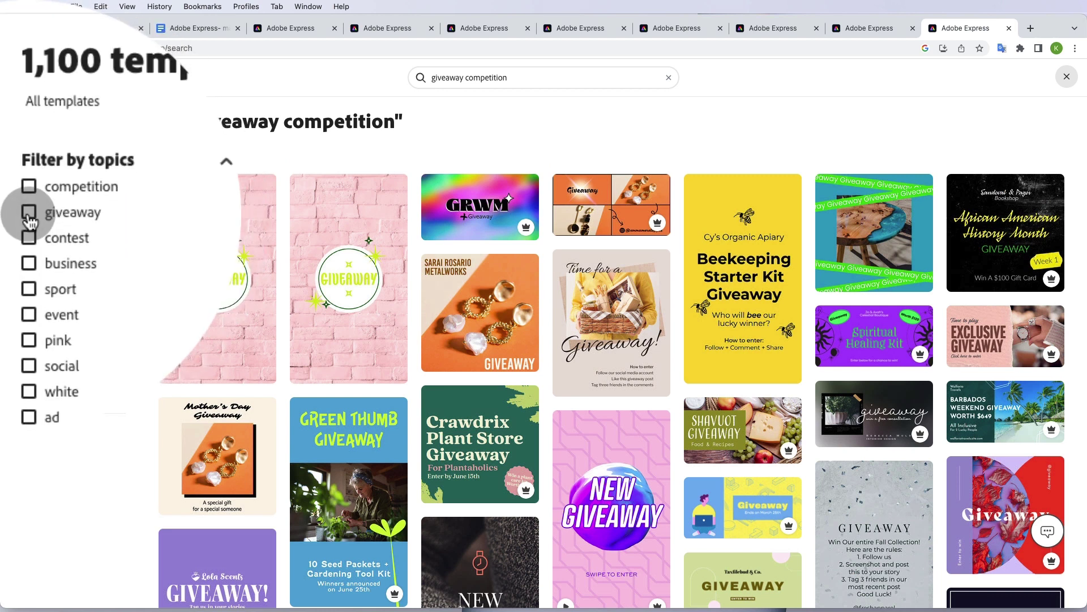
# - Try the giveaway and ad topic filters plus the Free and Animated filters on the results
pyautogui.click(29, 216)
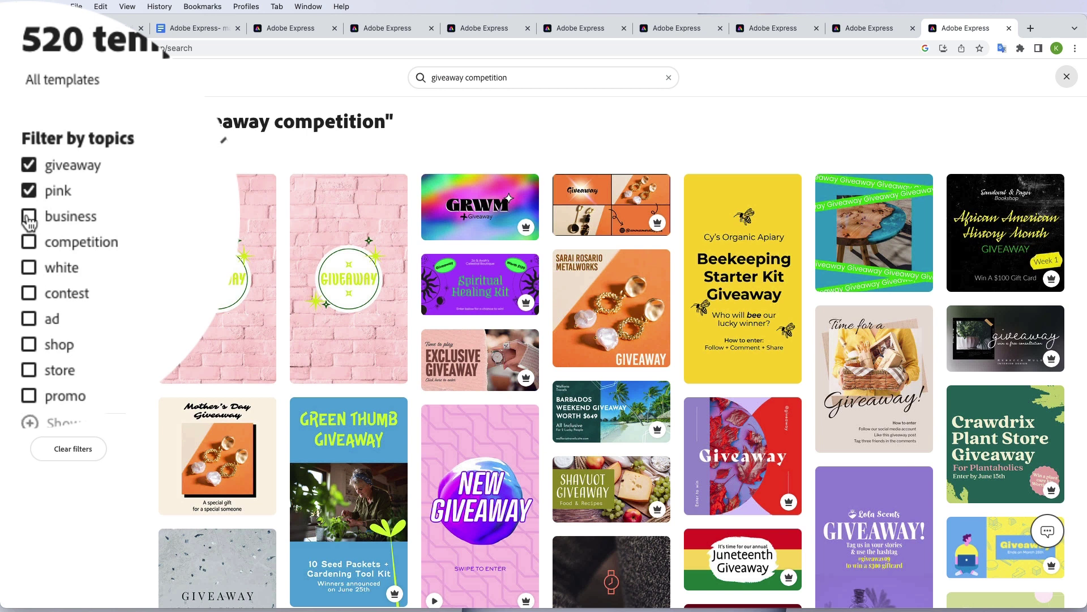
pyautogui.click(106, 263)
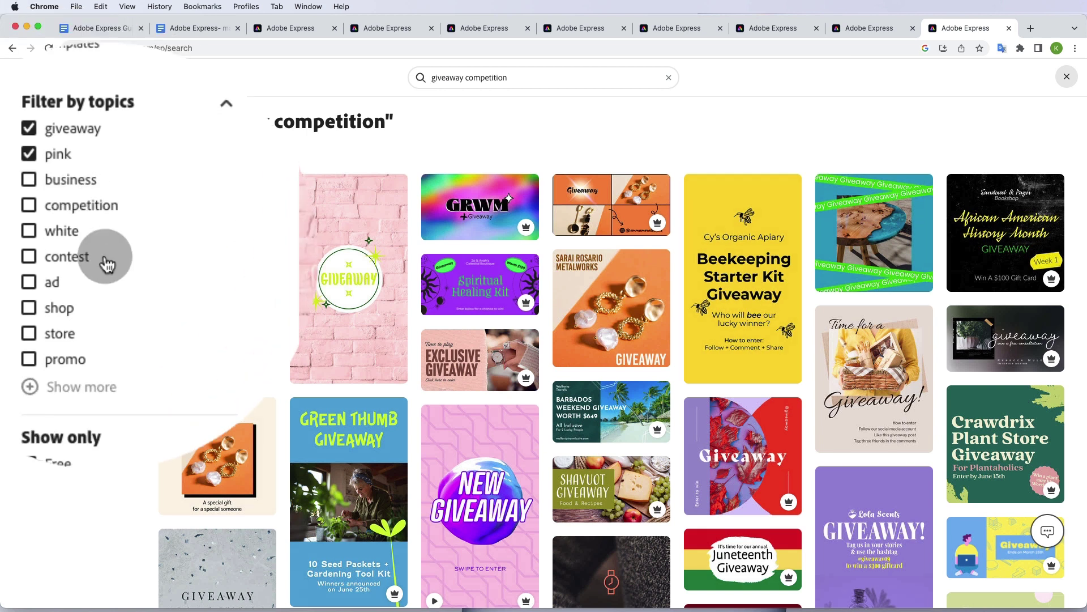
pyautogui.click(25, 273)
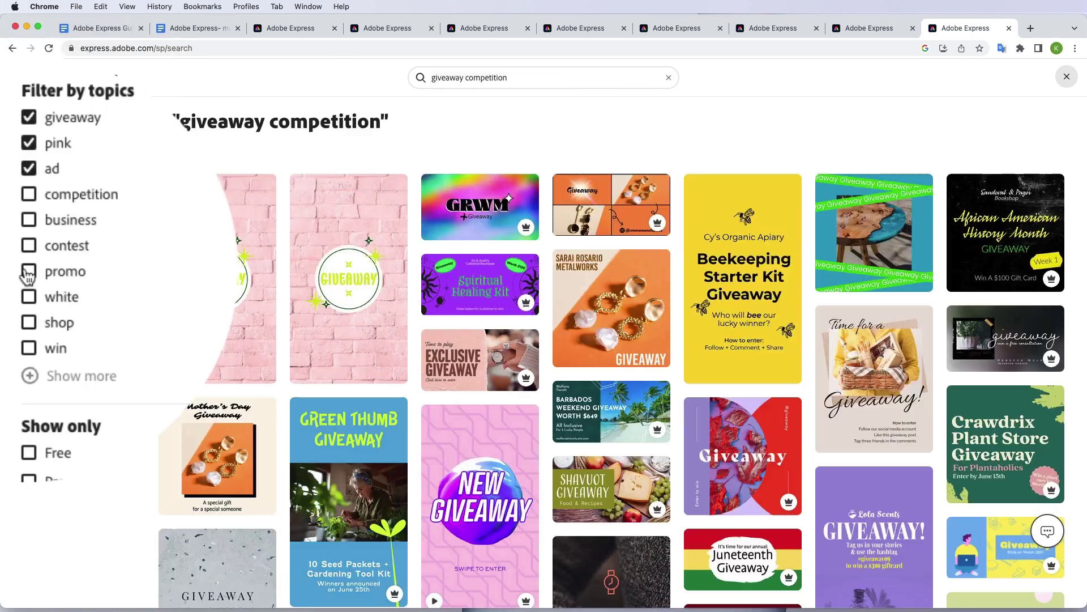
pyautogui.click(111, 402)
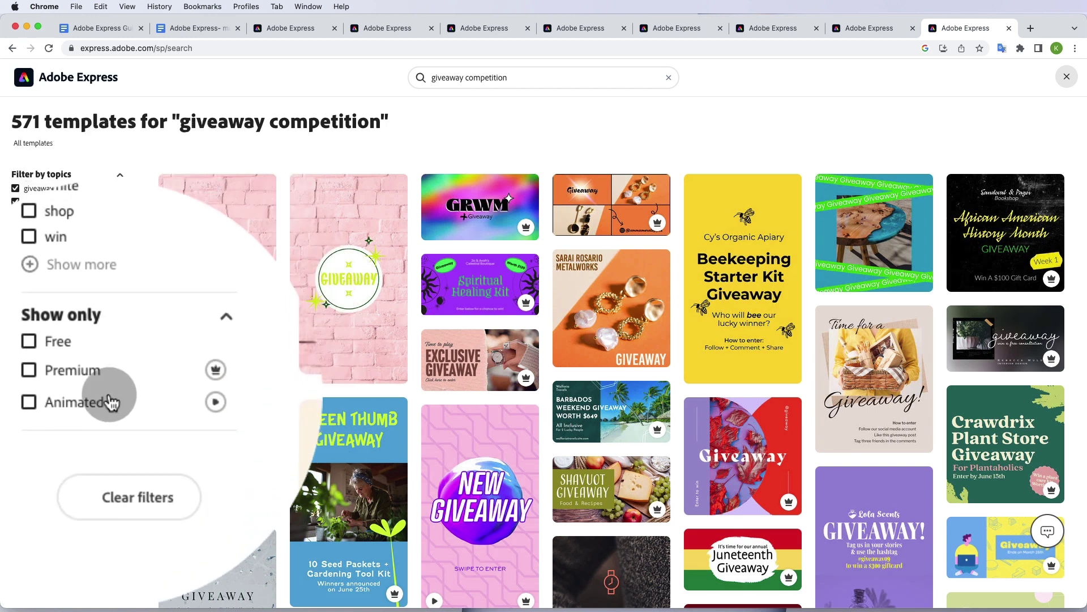
pyautogui.click(27, 369)
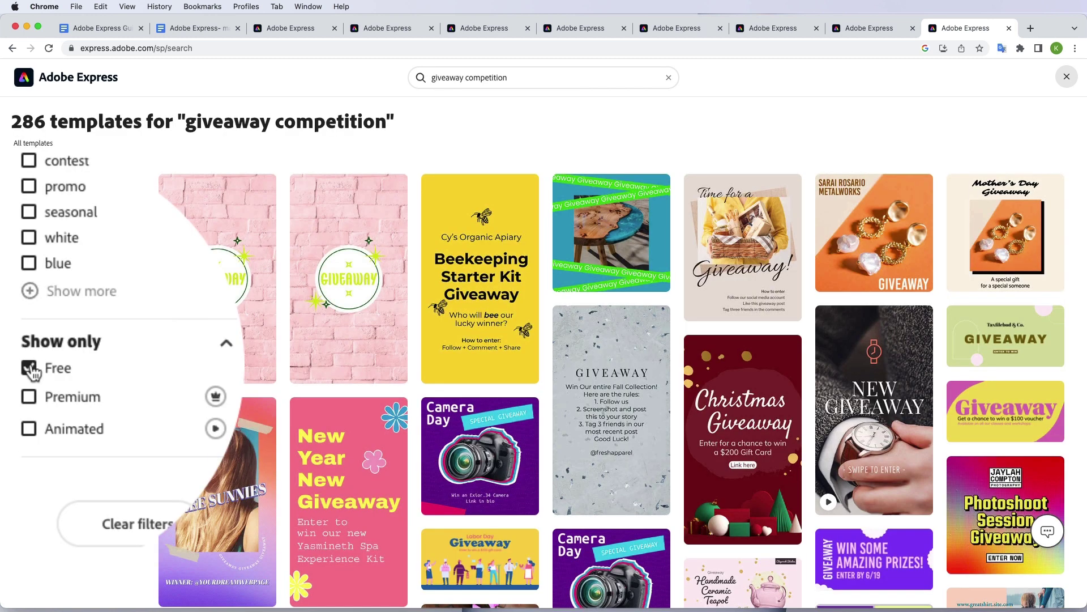
pyautogui.click(32, 369)
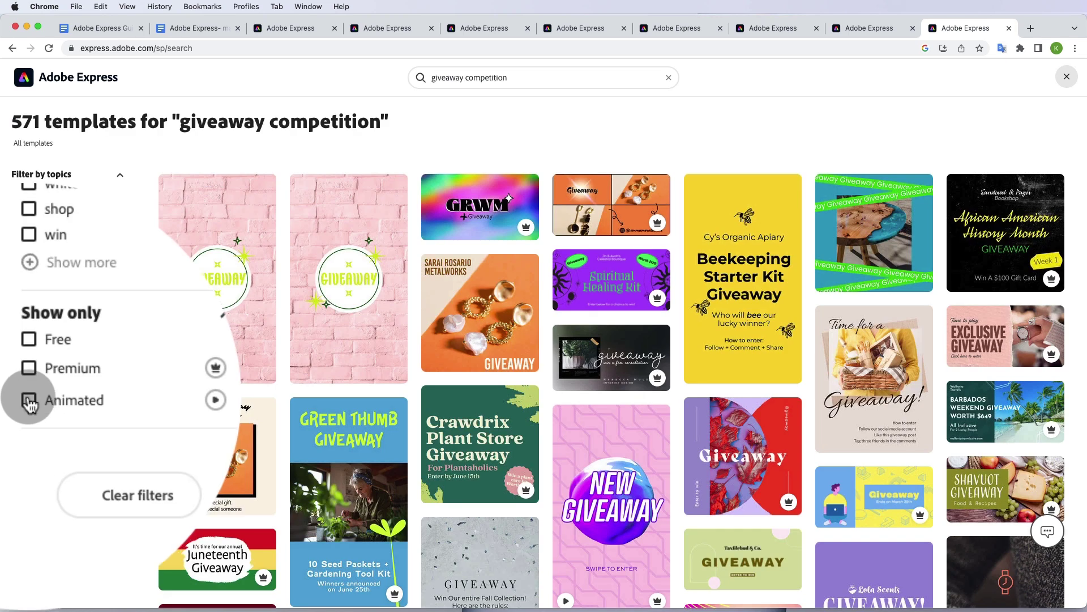
pyautogui.click(29, 401)
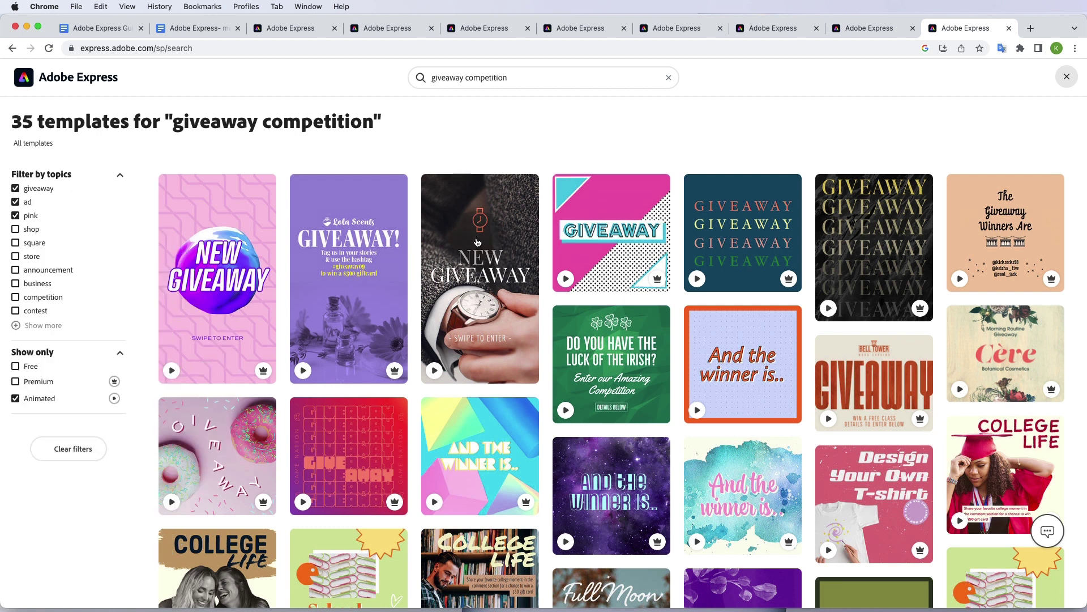
# - Clear the pink topic and Animated filters so no filters remain applied
pyautogui.click(25, 168)
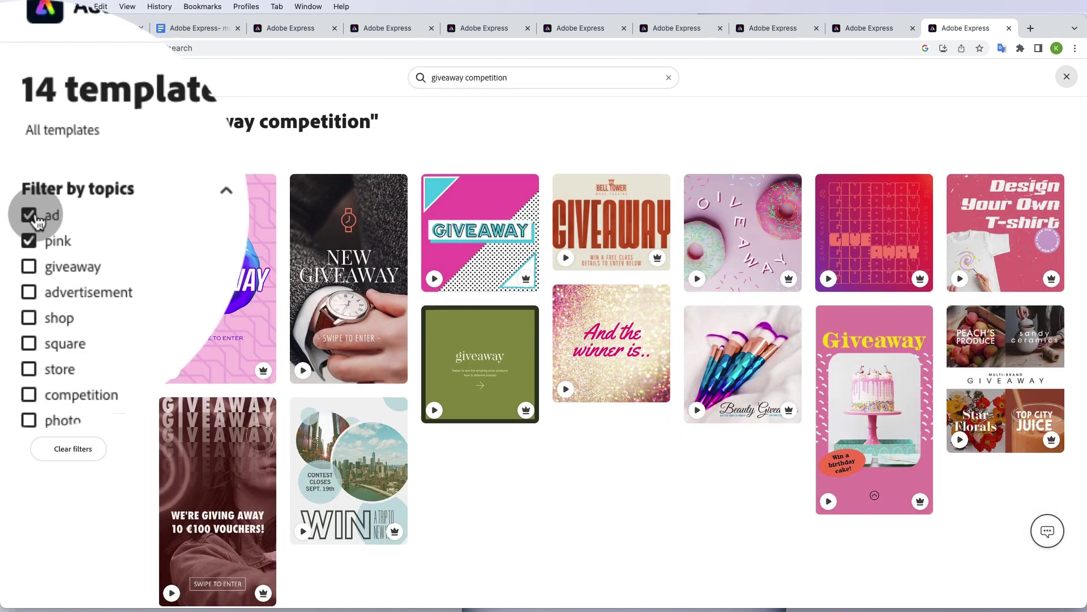
pyautogui.click(31, 212)
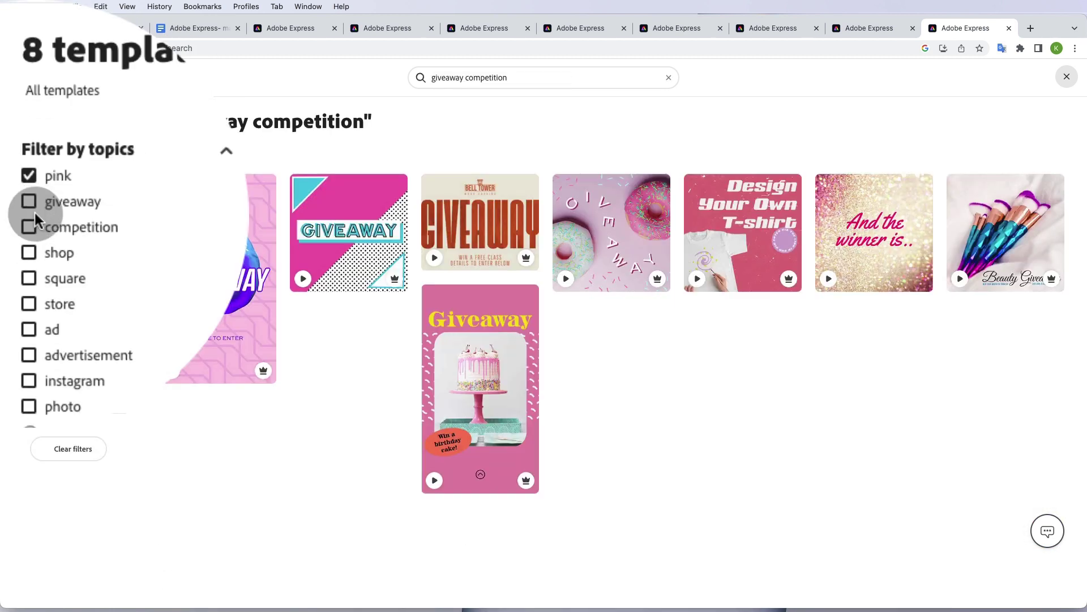
pyautogui.click(31, 216)
pyautogui.scroll(-3, 48, 368)
pyautogui.scroll(1, 48, 394)
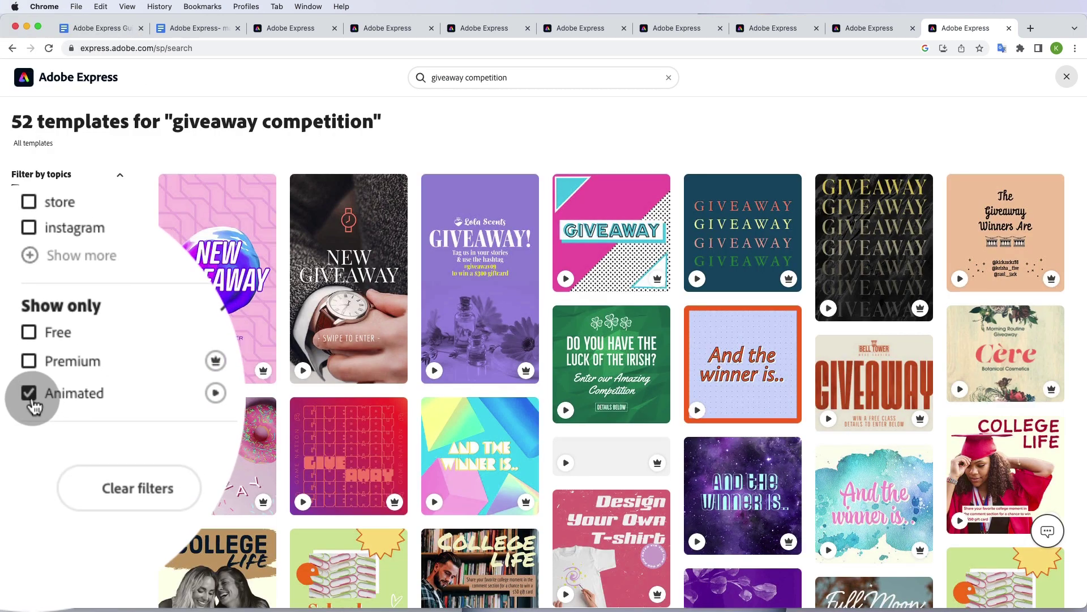
pyautogui.click(29, 395)
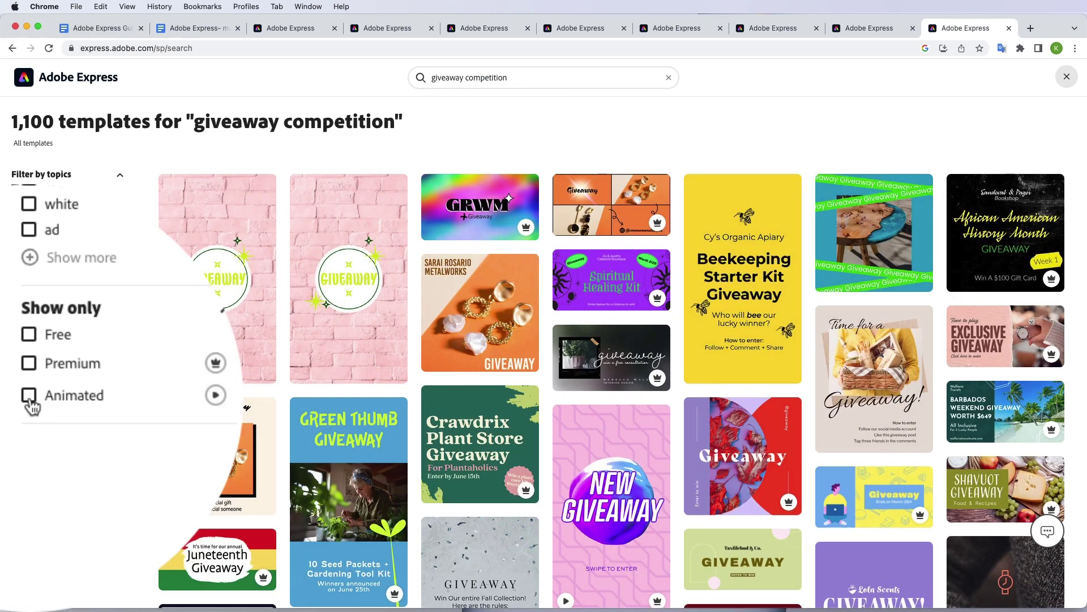
# - Refine the search to 'giveaway competition cosmic' and scroll to the purple Giveaway How to Enter card
pyautogui.click(524, 84)
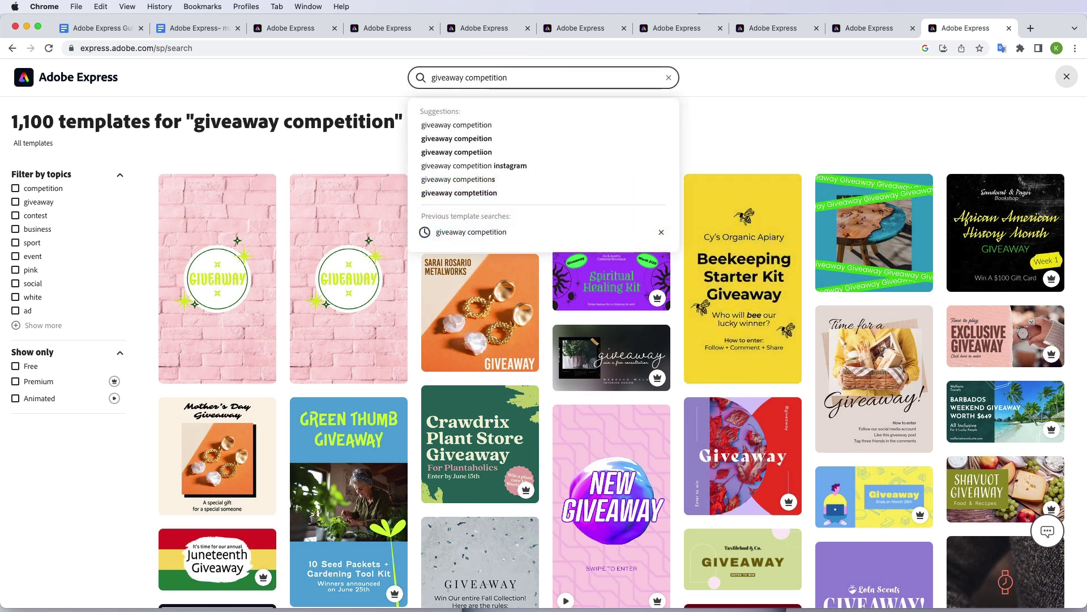
pyautogui.write('cosmic')
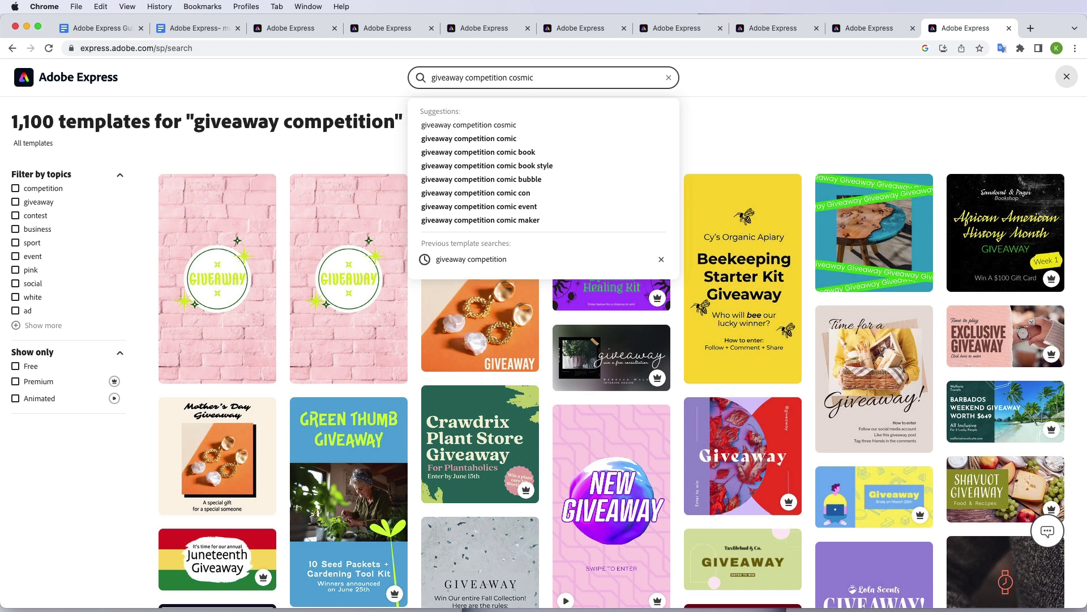
pyautogui.press('Return')
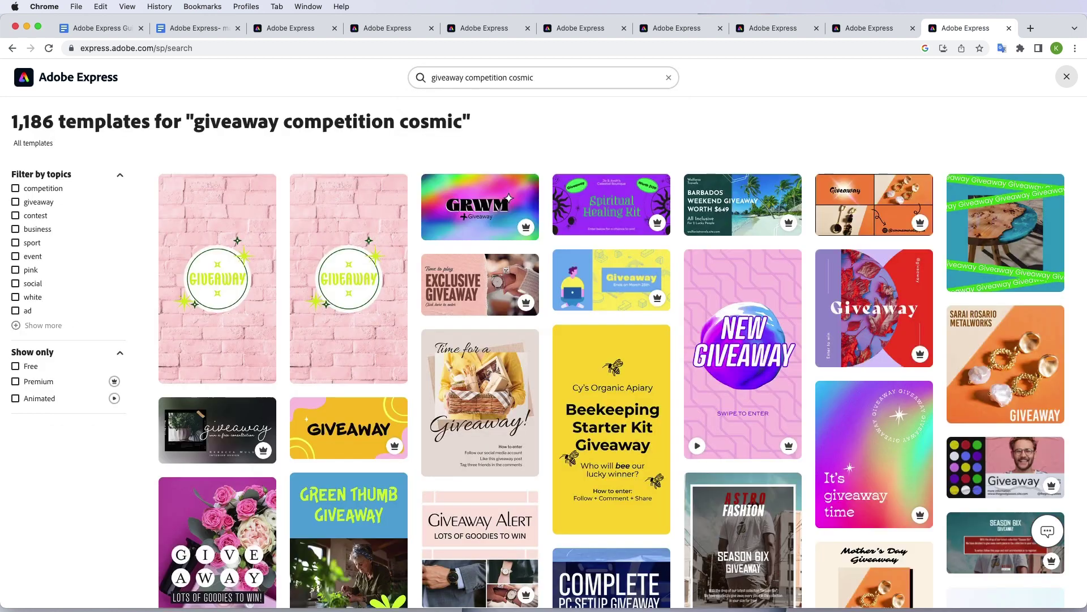
pyautogui.click(635, 136)
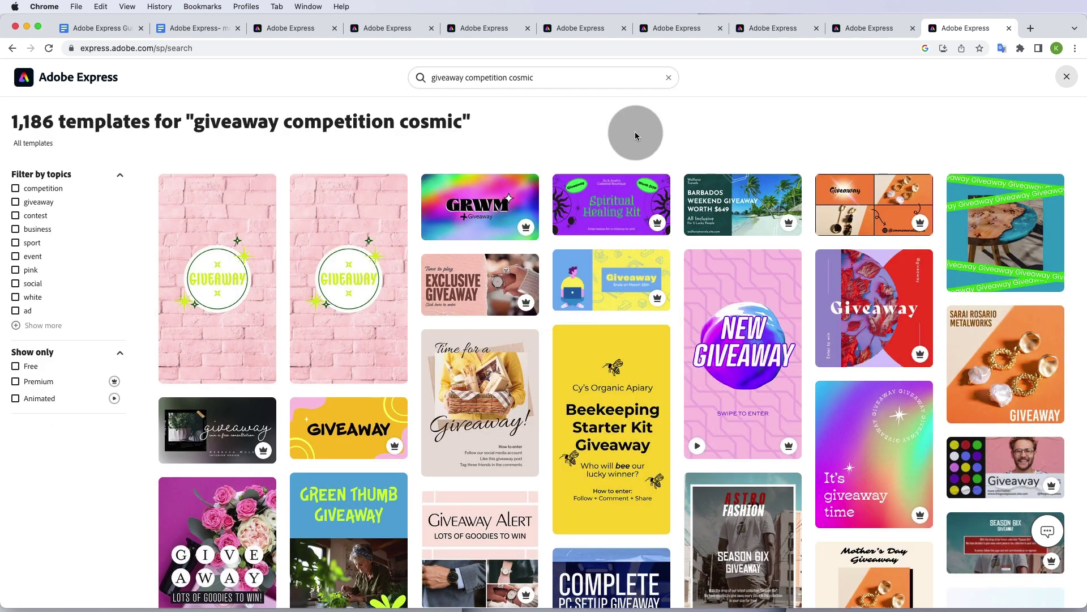
pyautogui.scroll(-10, 360, 293)
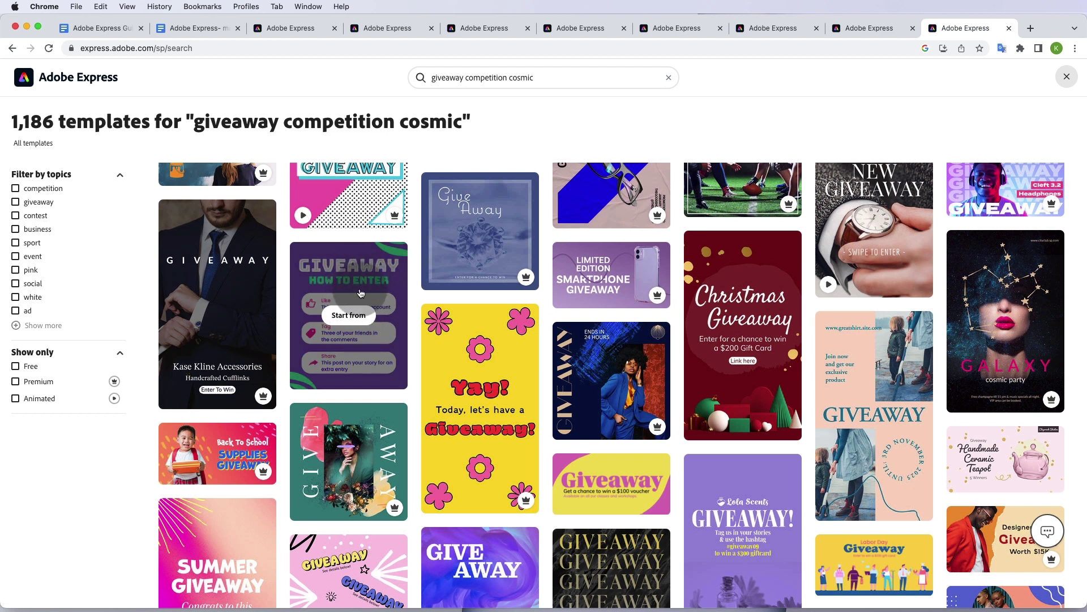
pyautogui.click(339, 286)
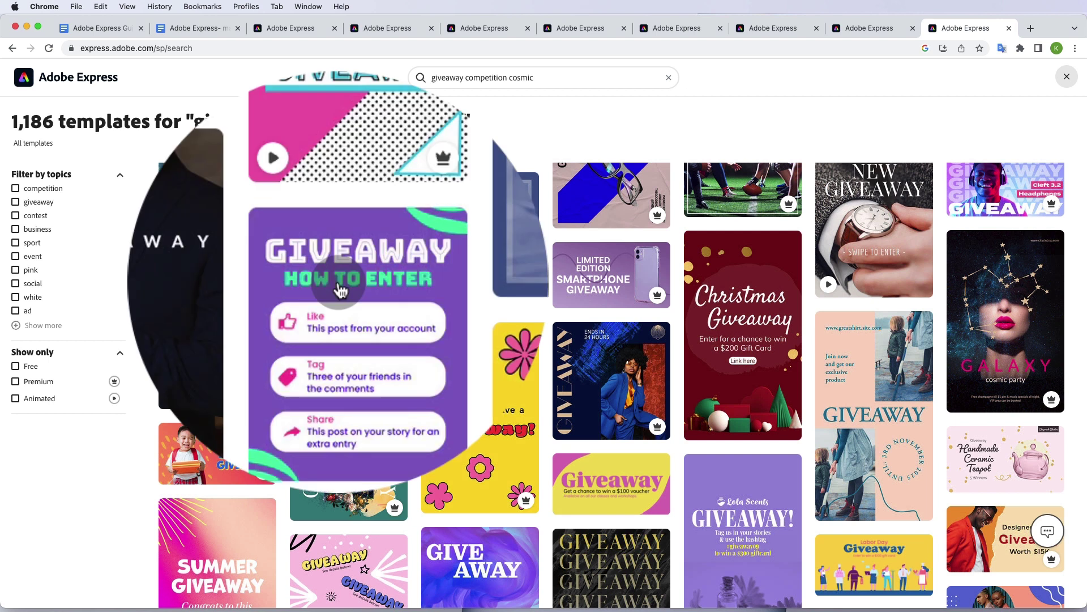
# - Open the purple Giveaway How to Enter template in the editor
pyautogui.click(347, 279)
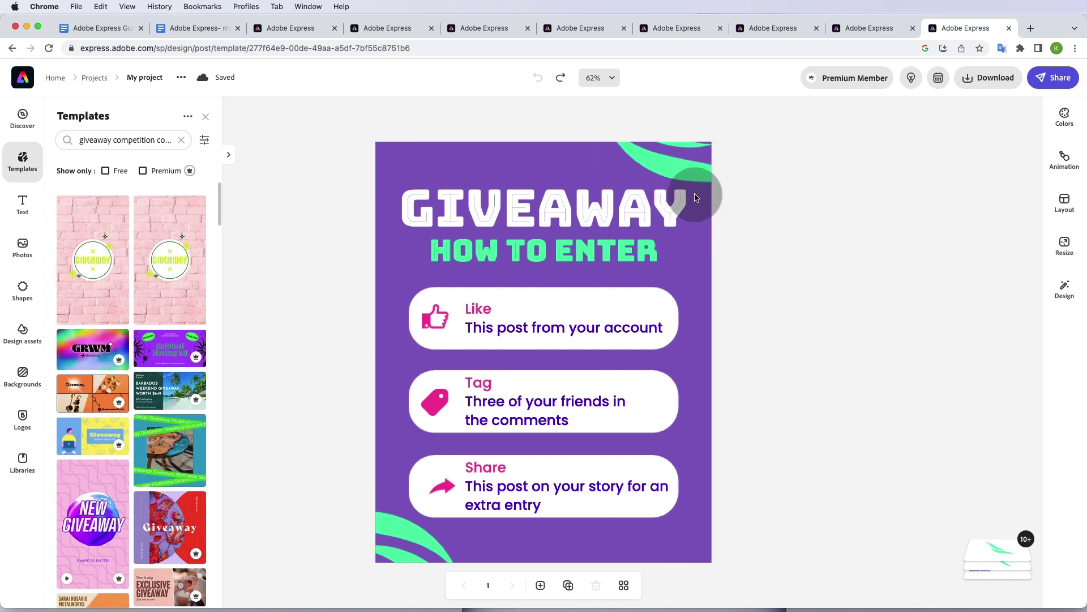
# - Resize the design to the Instagram 1080 x 1080 square social post
pyautogui.click(1063, 247)
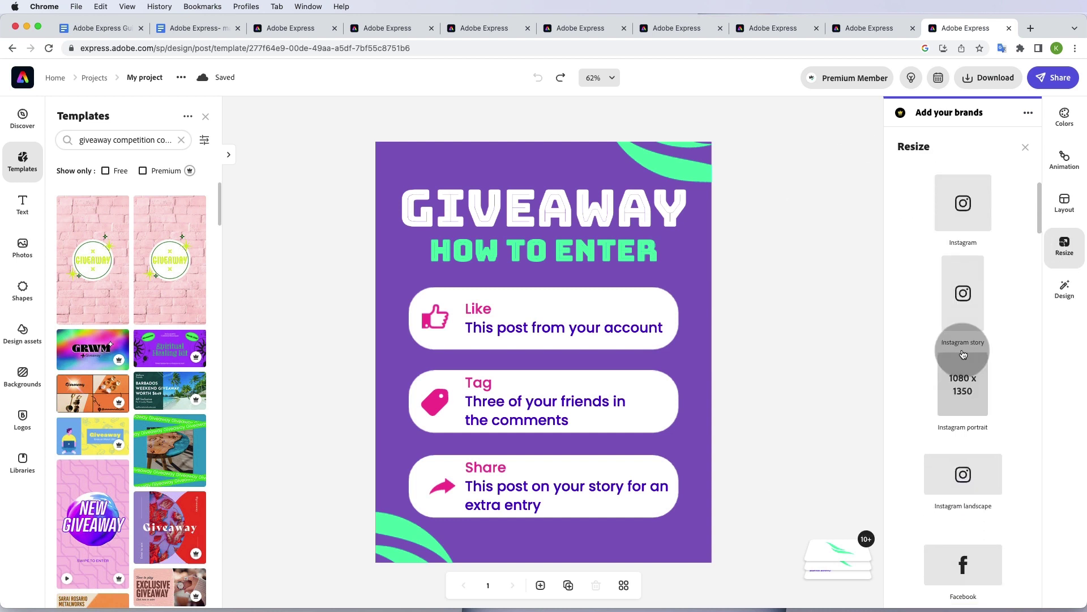
pyautogui.scroll(-1, 972, 453)
pyautogui.scroll(-5, 975, 501)
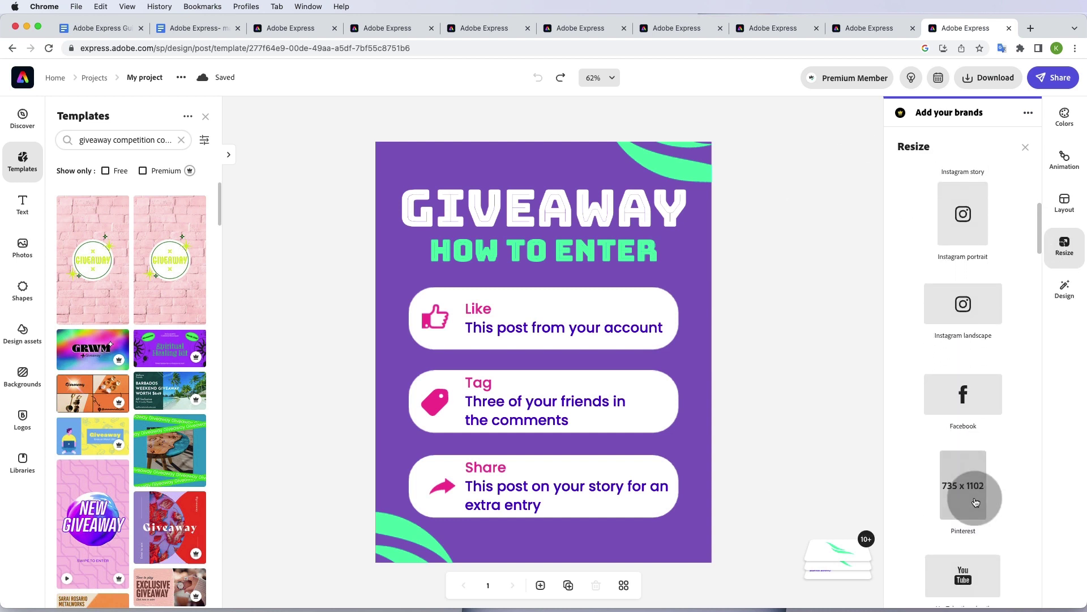
pyautogui.scroll(-7, 961, 480)
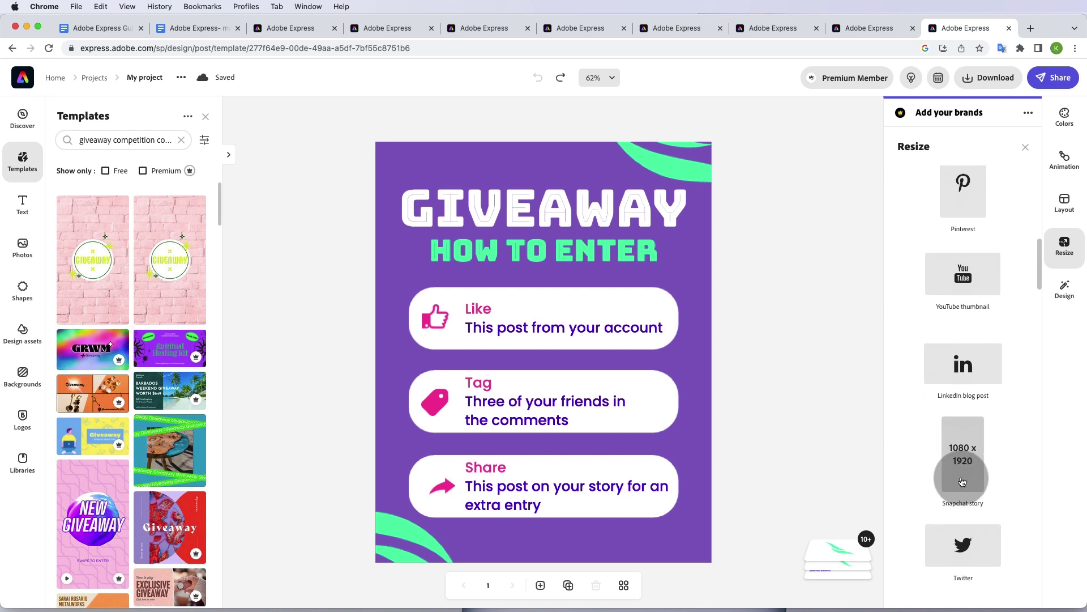
pyautogui.scroll(12, 961, 480)
pyautogui.scroll(3, 962, 480)
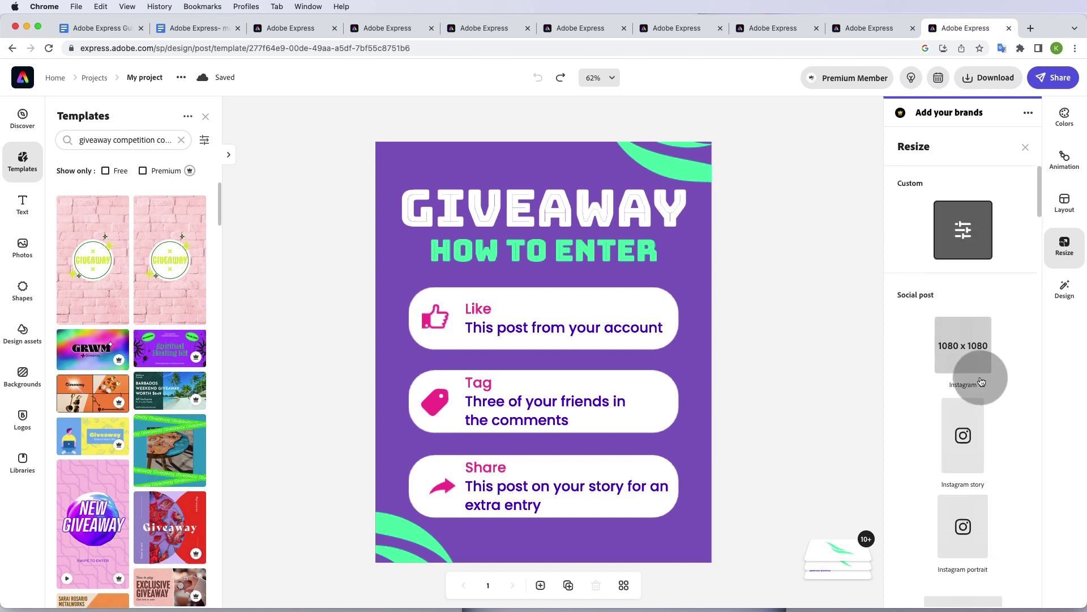
pyautogui.click(975, 349)
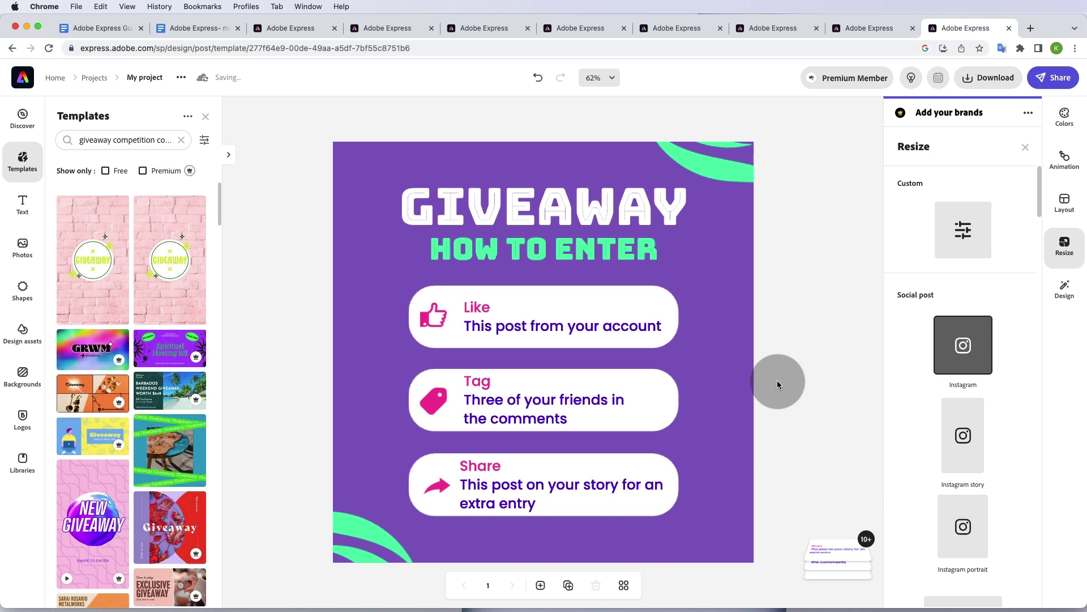
# - Browse the Templates and Text panels, then bring up the Adobe Stock photo library
pyautogui.click(26, 161)
pyautogui.click(27, 164)
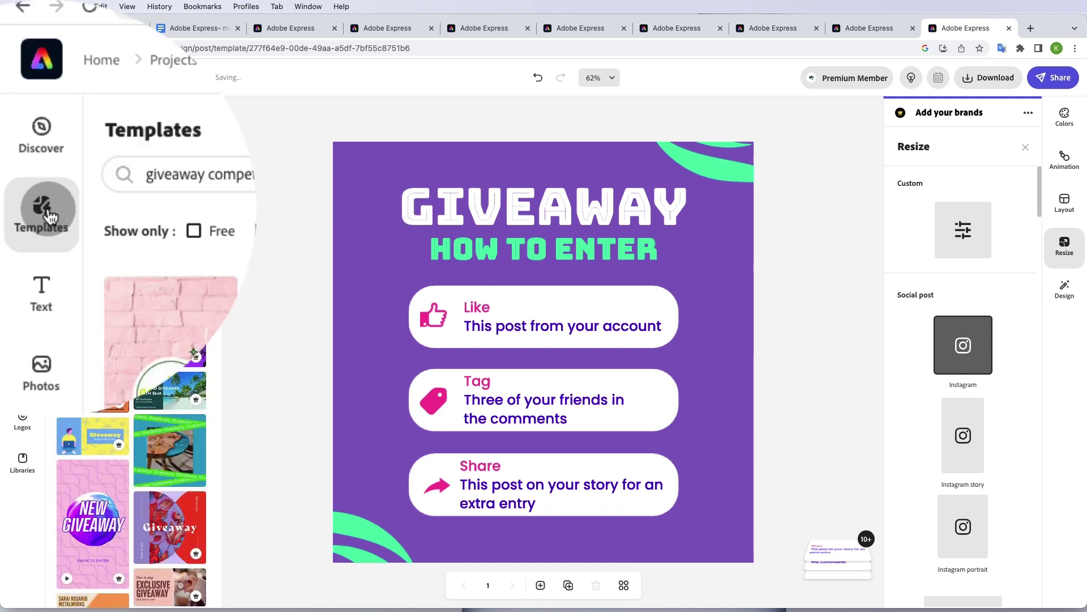
pyautogui.scroll(-10, 134, 286)
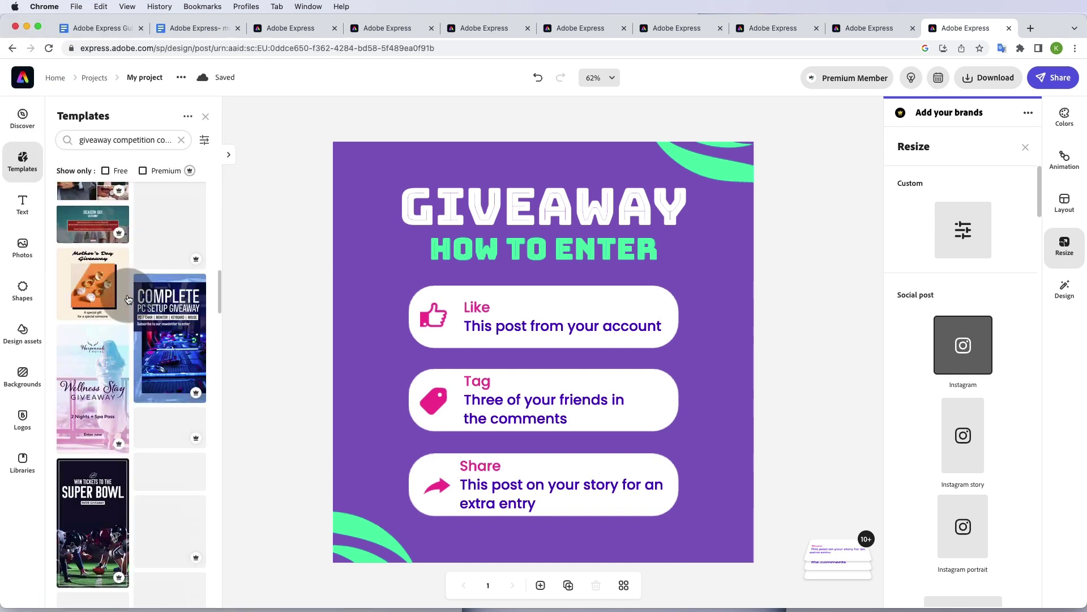
pyautogui.scroll(-15, 128, 299)
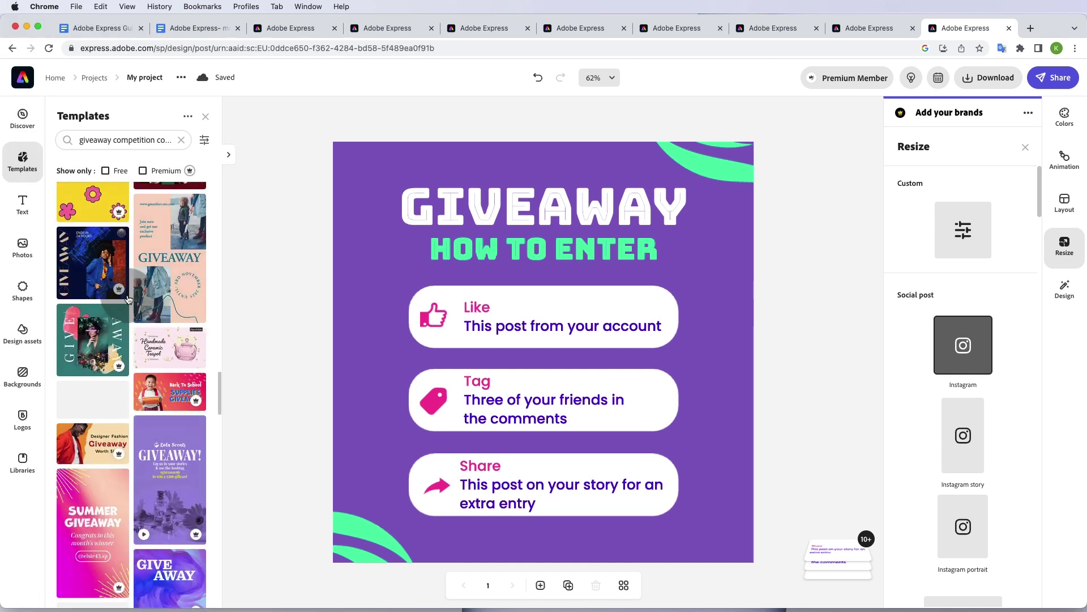
pyautogui.scroll(-15, 128, 300)
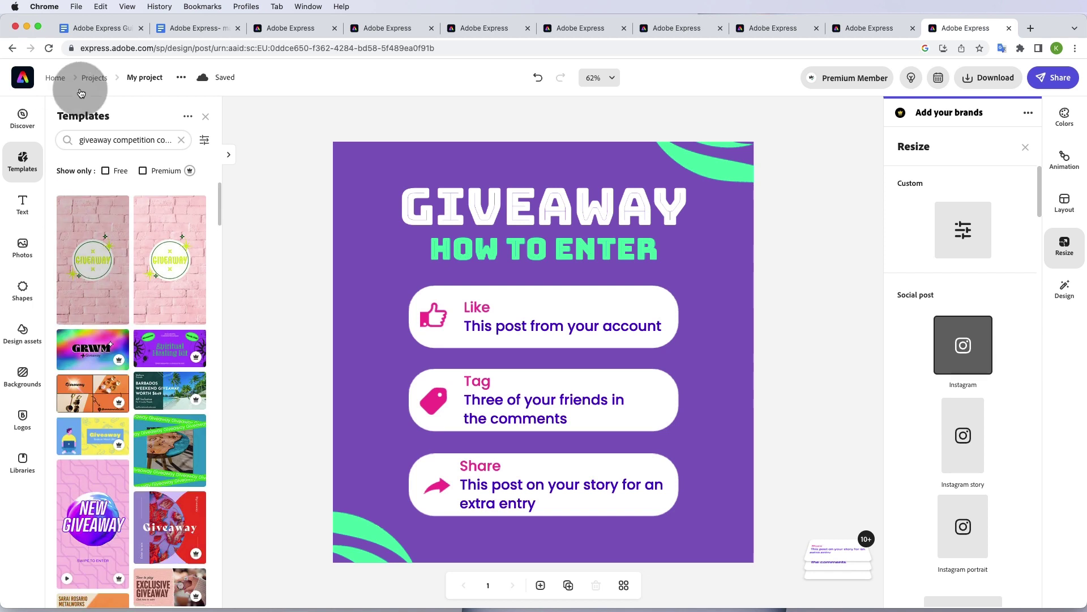
pyautogui.click(24, 162)
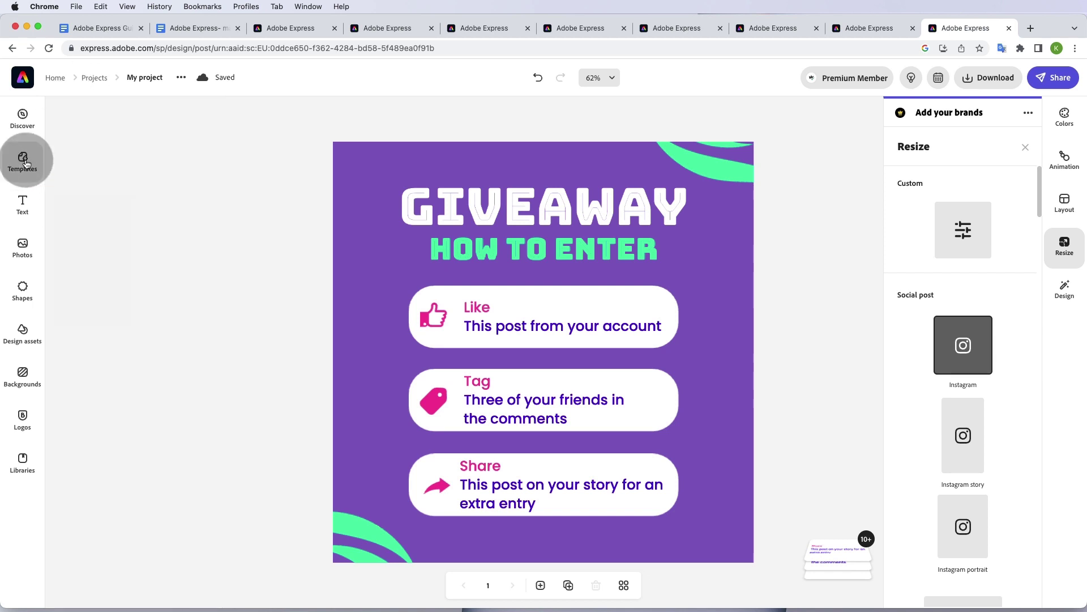
pyautogui.click(23, 204)
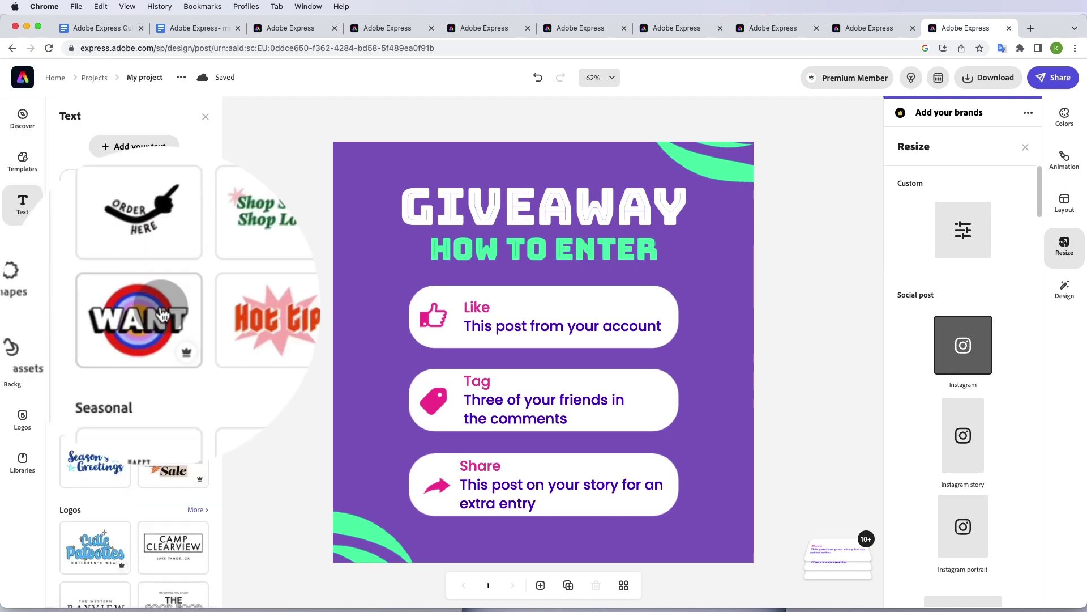
pyautogui.scroll(-5, 108, 311)
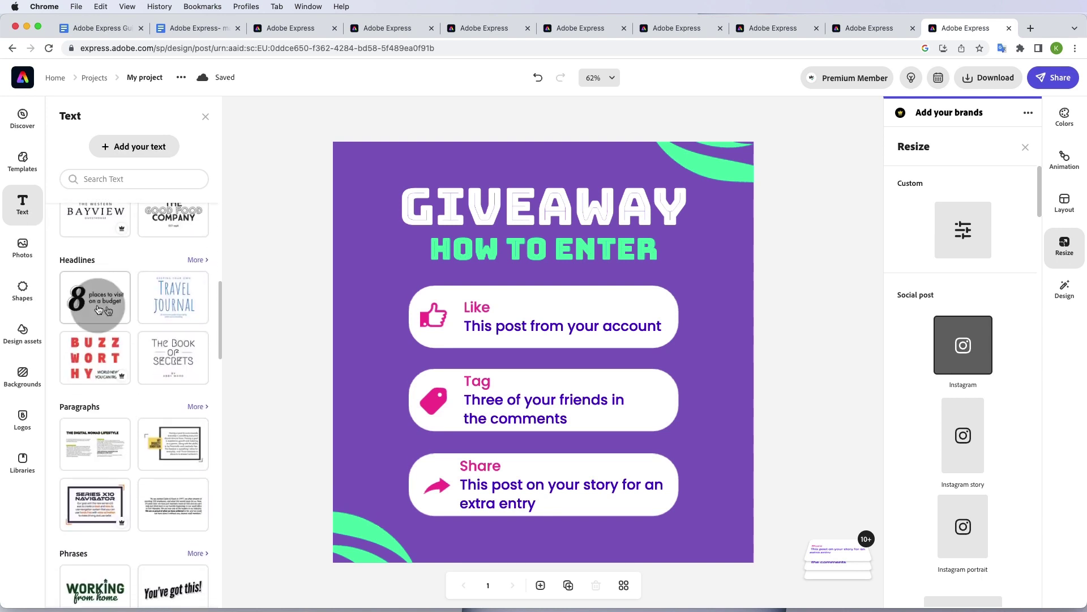
pyautogui.click(23, 247)
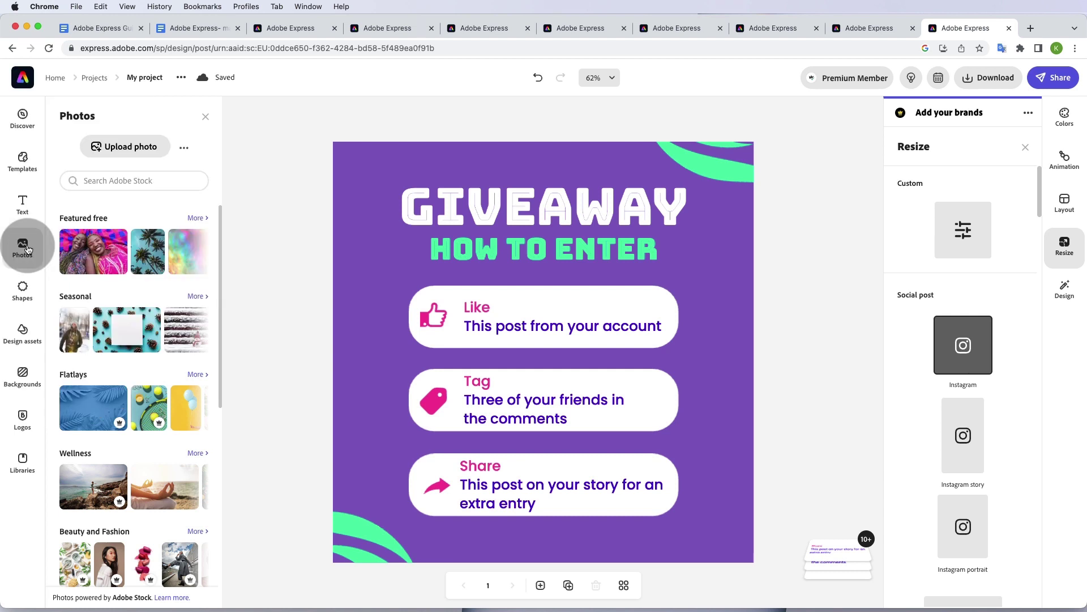
# - Place the palm-tree stock photo on the design and scale it over the whole square canvas
pyautogui.click(26, 251)
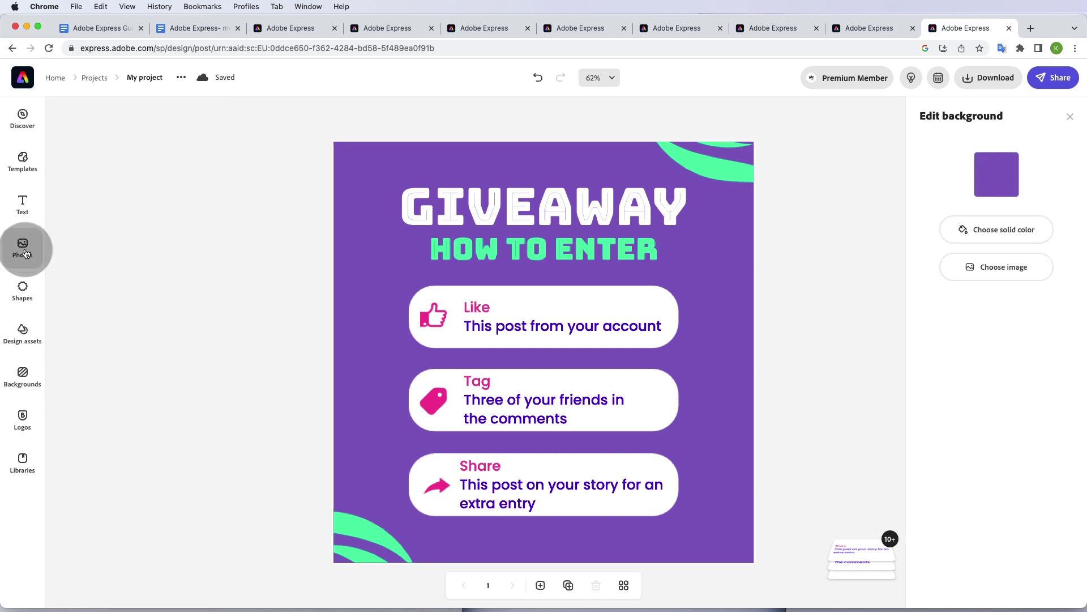
pyautogui.click(24, 253)
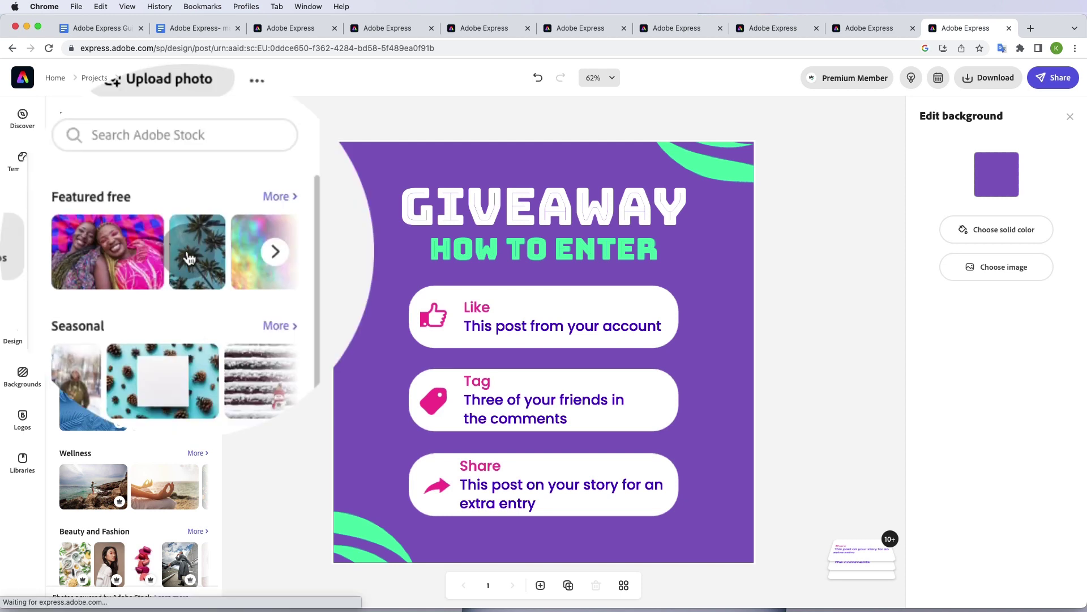
pyautogui.moveTo(144, 252); pyautogui.dragTo(373, 243)
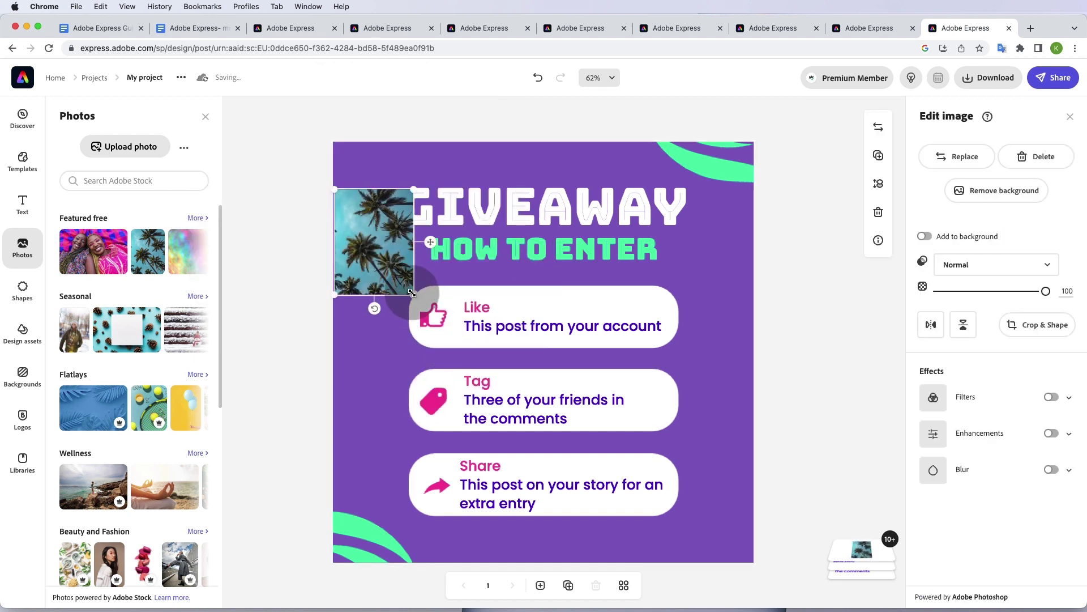
pyautogui.moveTo(414, 295); pyautogui.dragTo(615, 486)
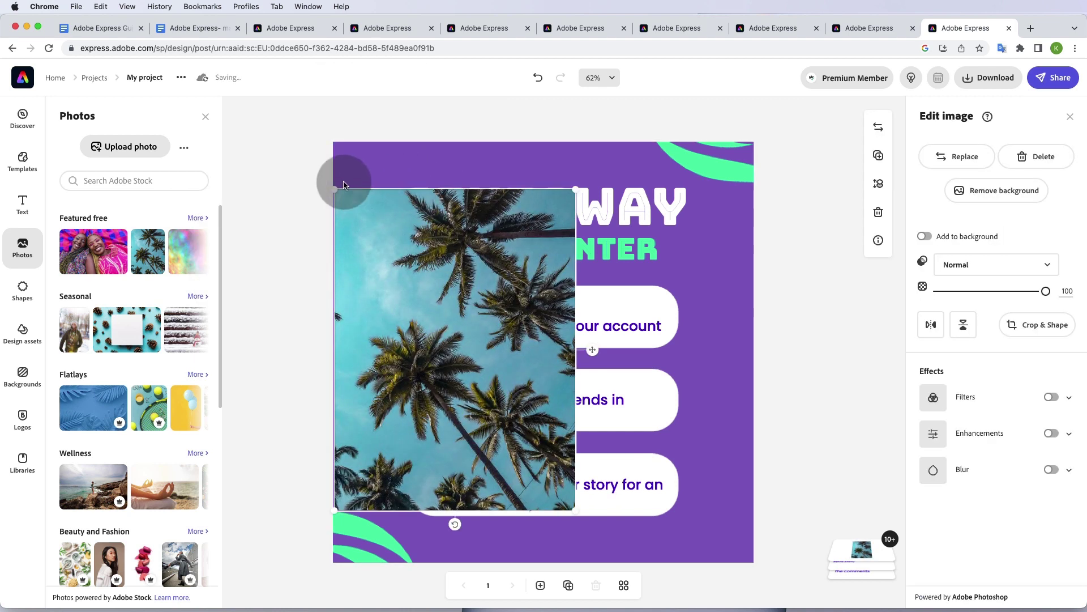
pyautogui.moveTo(334, 189); pyautogui.dragTo(300, 59)
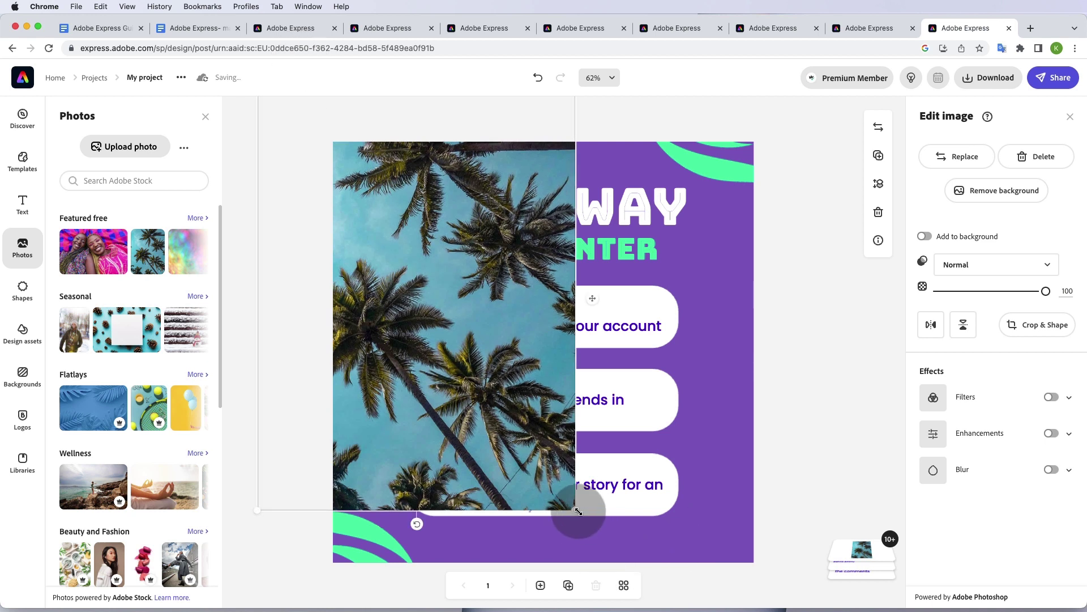
pyautogui.moveTo(739, 554); pyautogui.dragTo(827, 574)
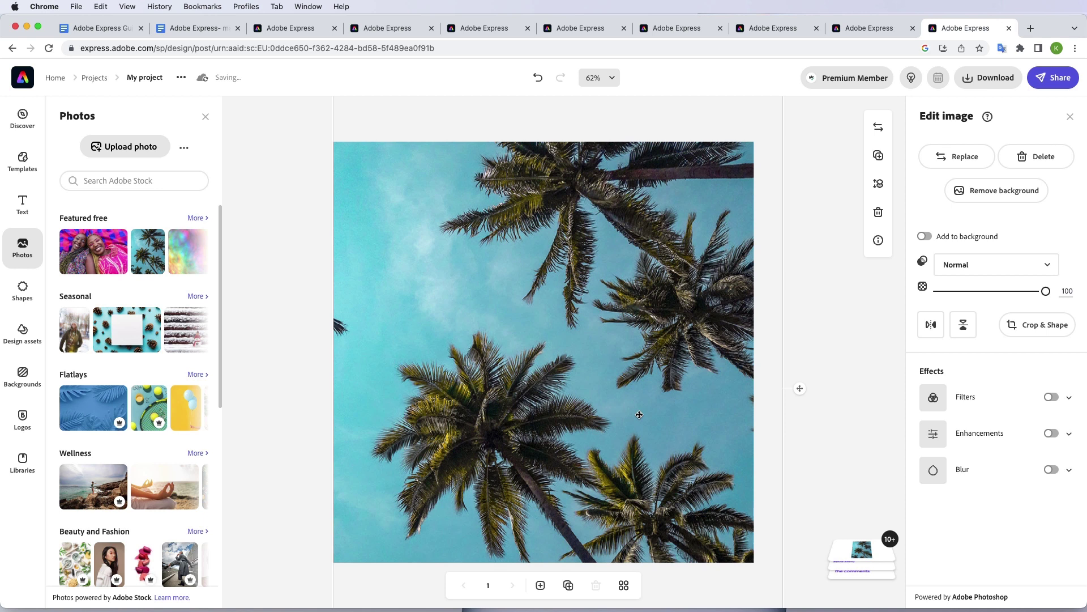
pyautogui.hotkey('ctrl', 'z')
# - Move the palm-tree photo to the bottom of the layer order, behind the giveaway design
pyautogui.click(807, 192)
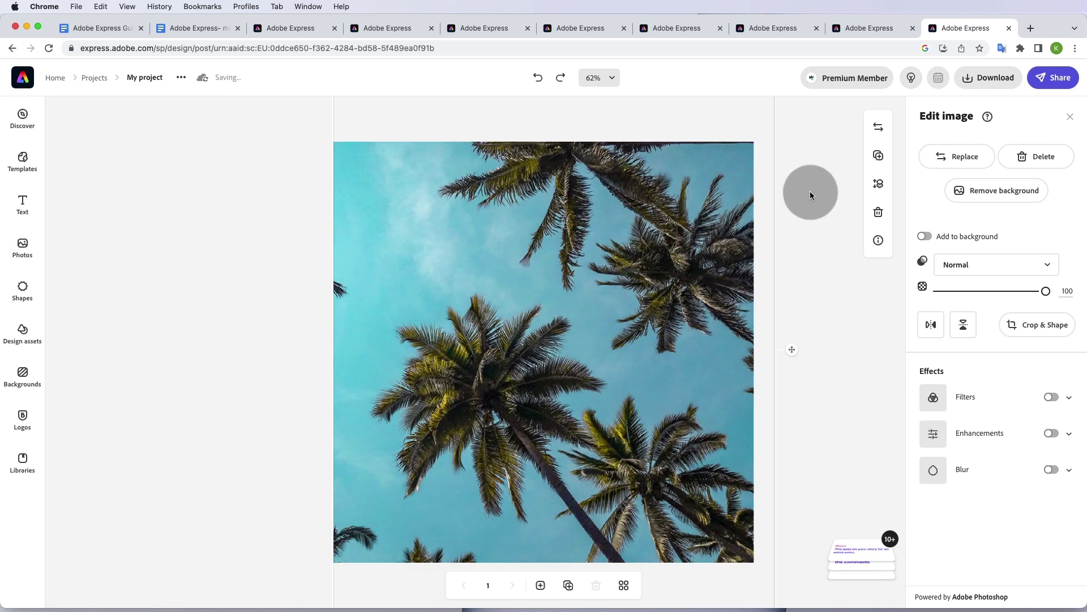
pyautogui.click(879, 183)
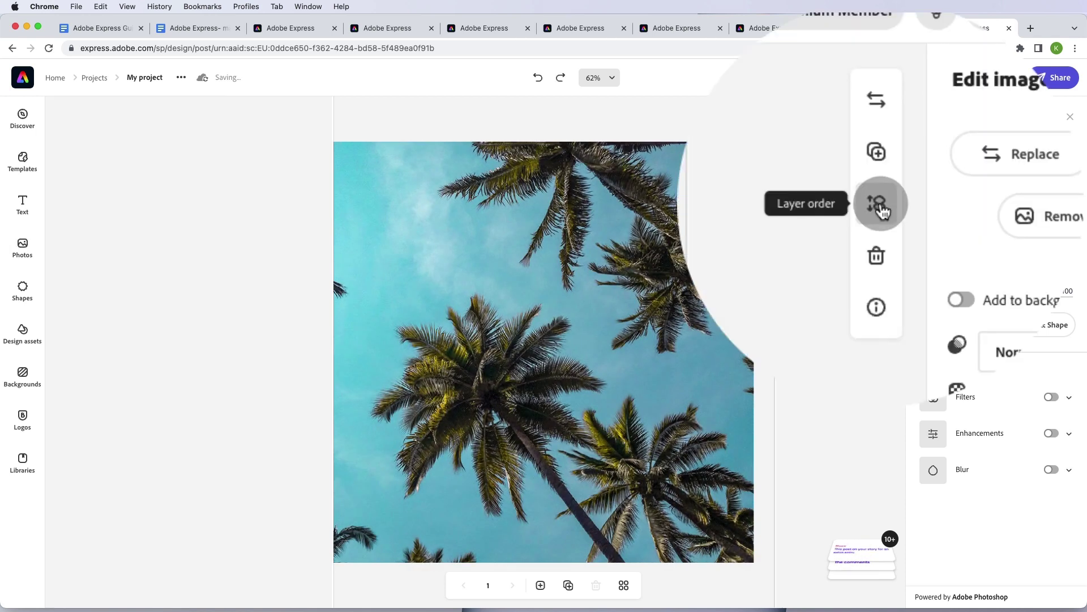
pyautogui.click(883, 211)
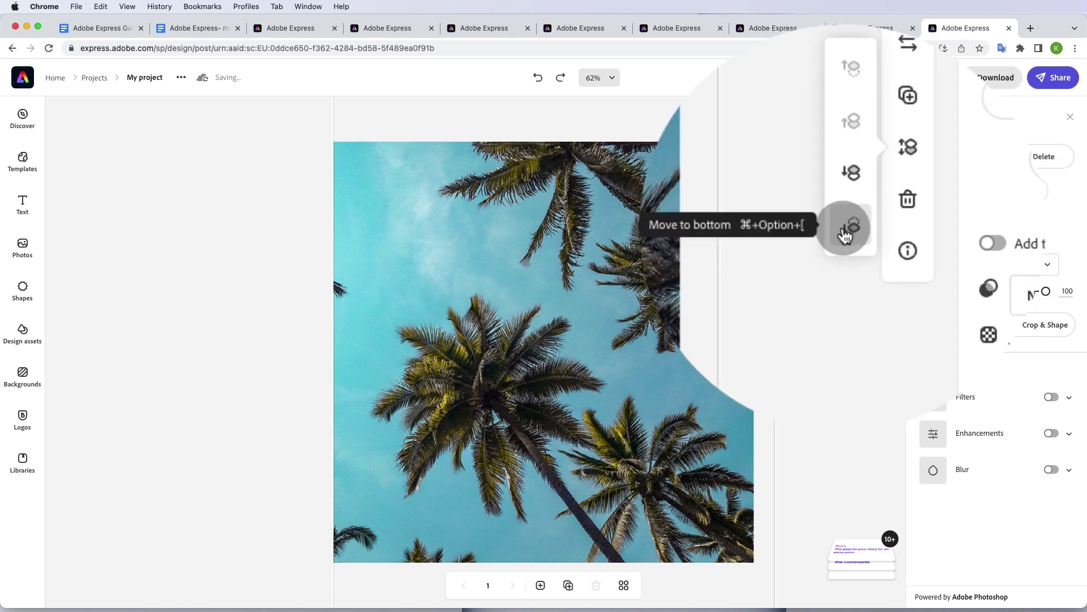
pyautogui.click(844, 230)
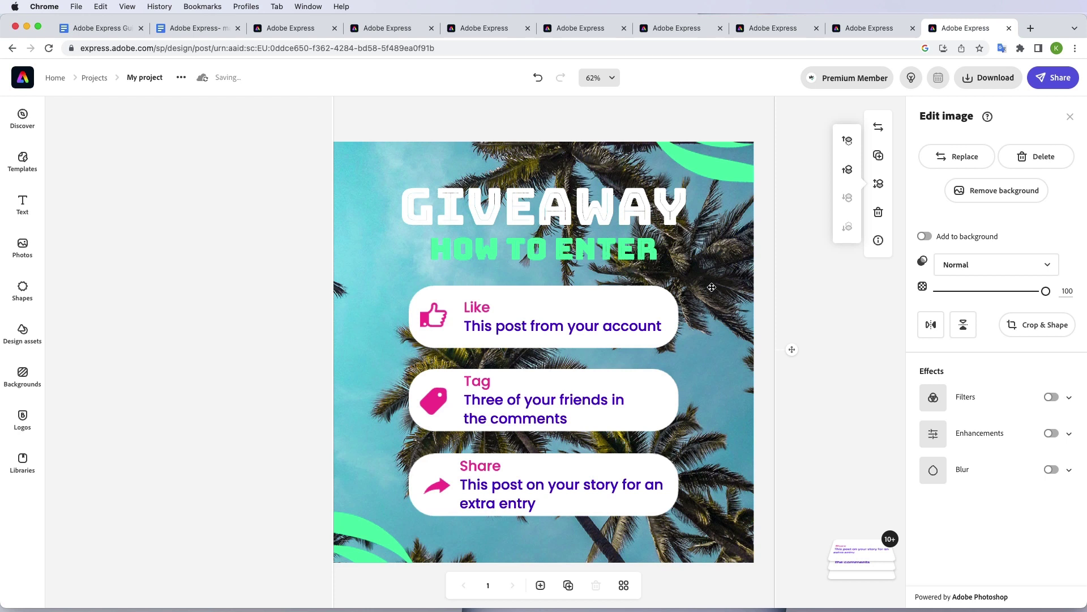
# - Try Add to background with scale and rotate, turn it off, then set photo opacity to 34
pyautogui.click(924, 237)
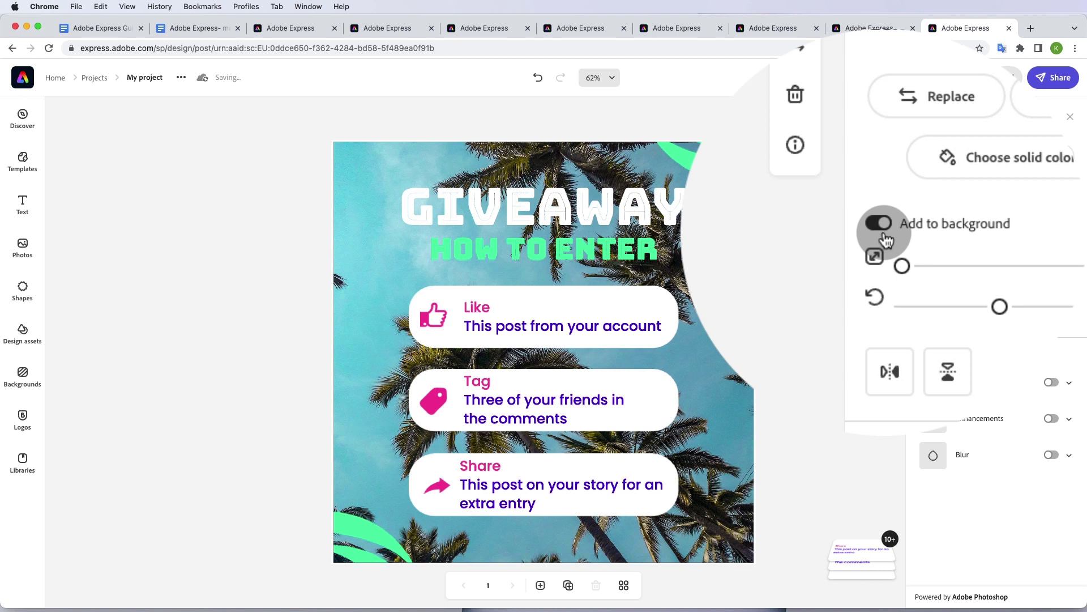
pyautogui.moveTo(918, 265); pyautogui.dragTo(887, 254)
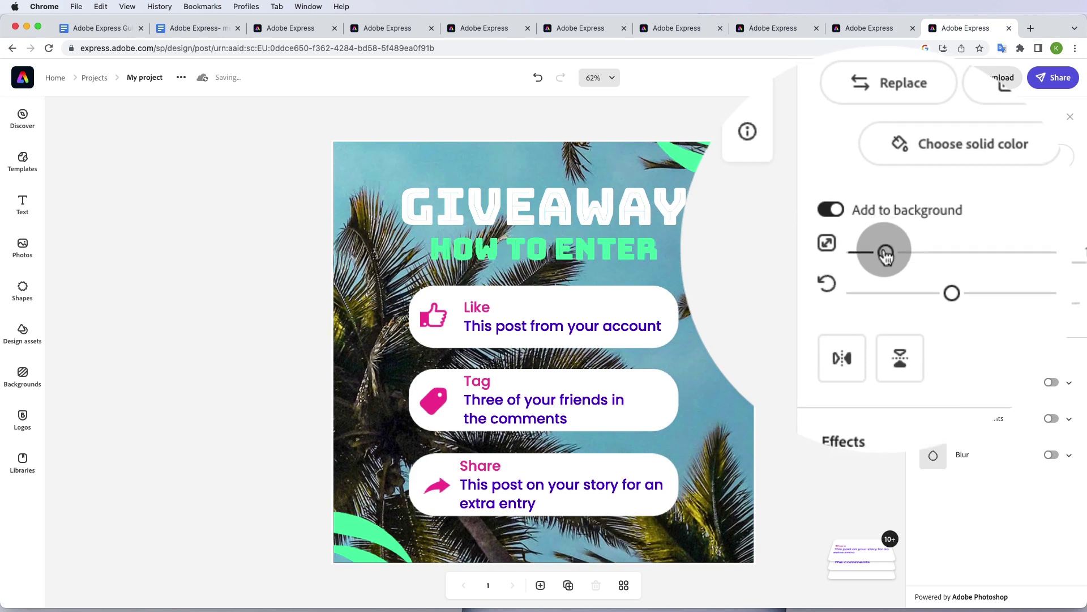
pyautogui.moveTo(937, 277); pyautogui.dragTo(912, 274)
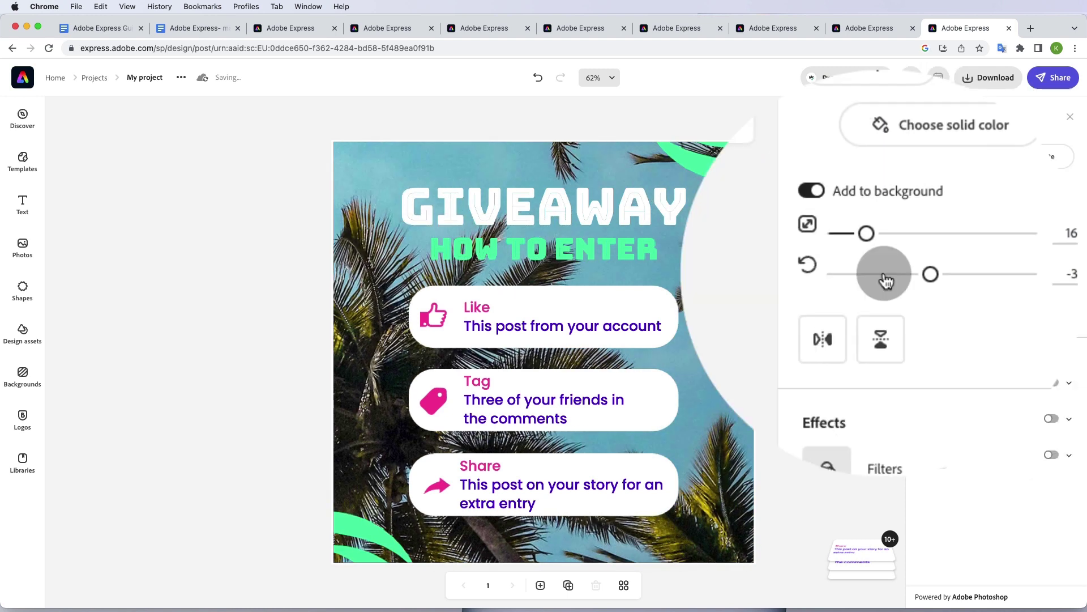
pyautogui.click(880, 229)
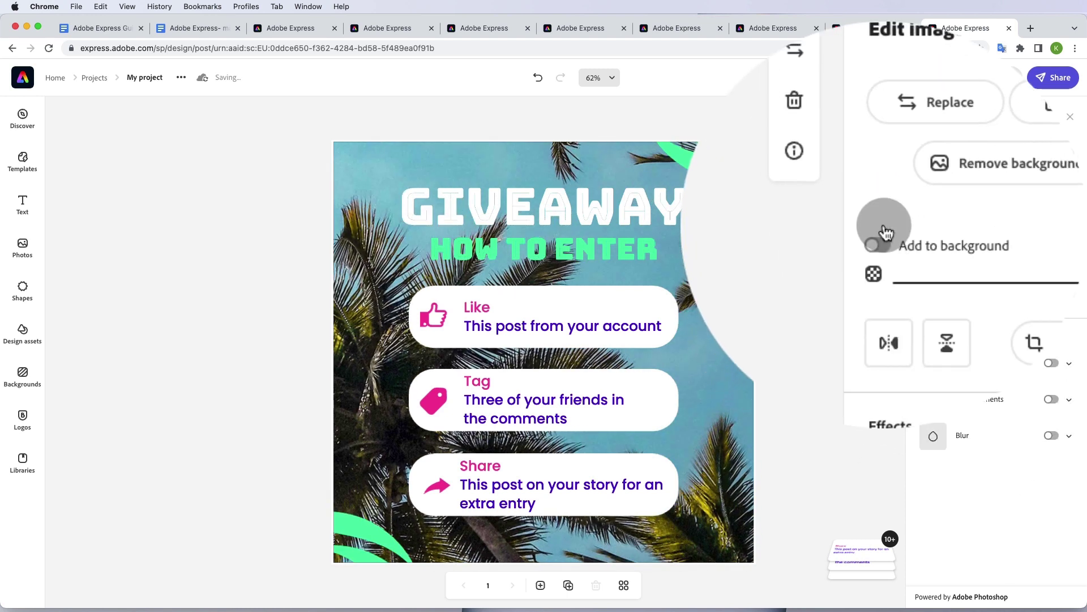
pyautogui.click(881, 229)
pyautogui.click(882, 229)
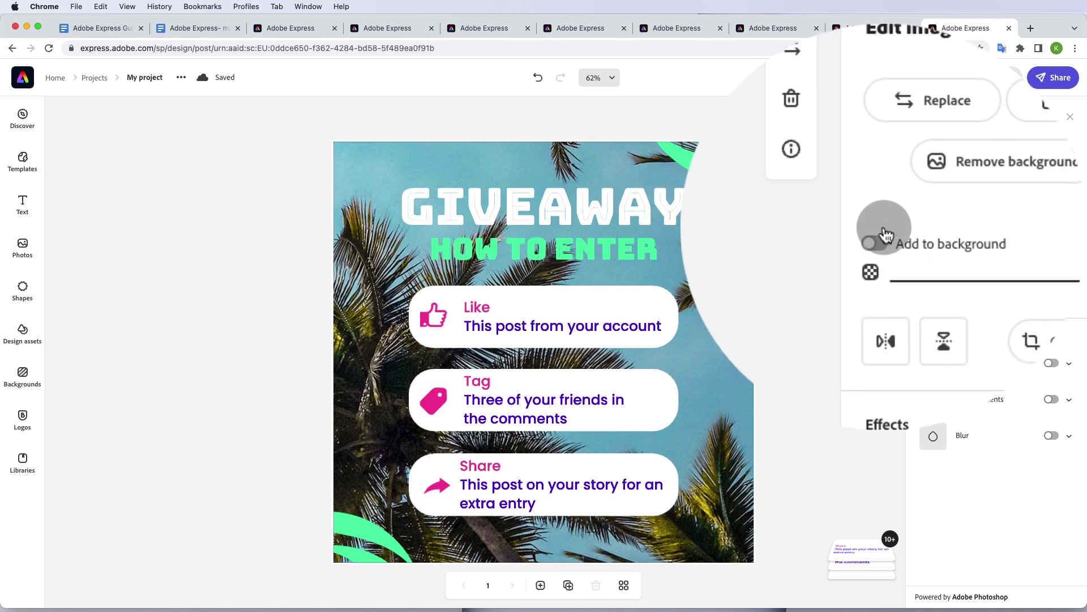
pyautogui.moveTo(1008, 257); pyautogui.dragTo(887, 262)
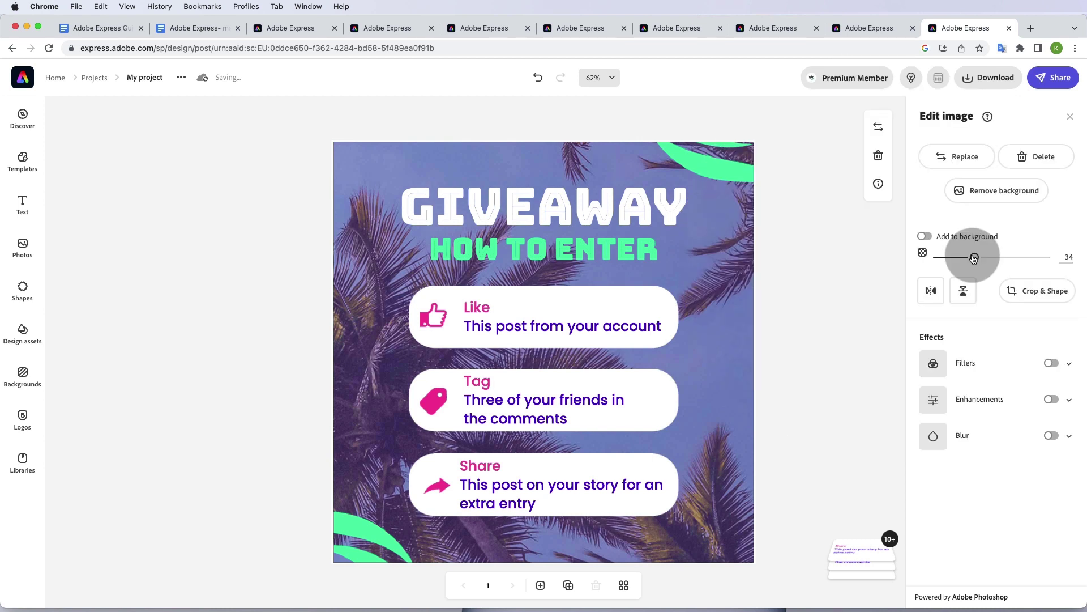
# - Preview the Grayscale, Darken and Multiply filters on the palm photo, then remove the filter
pyautogui.click(1051, 364)
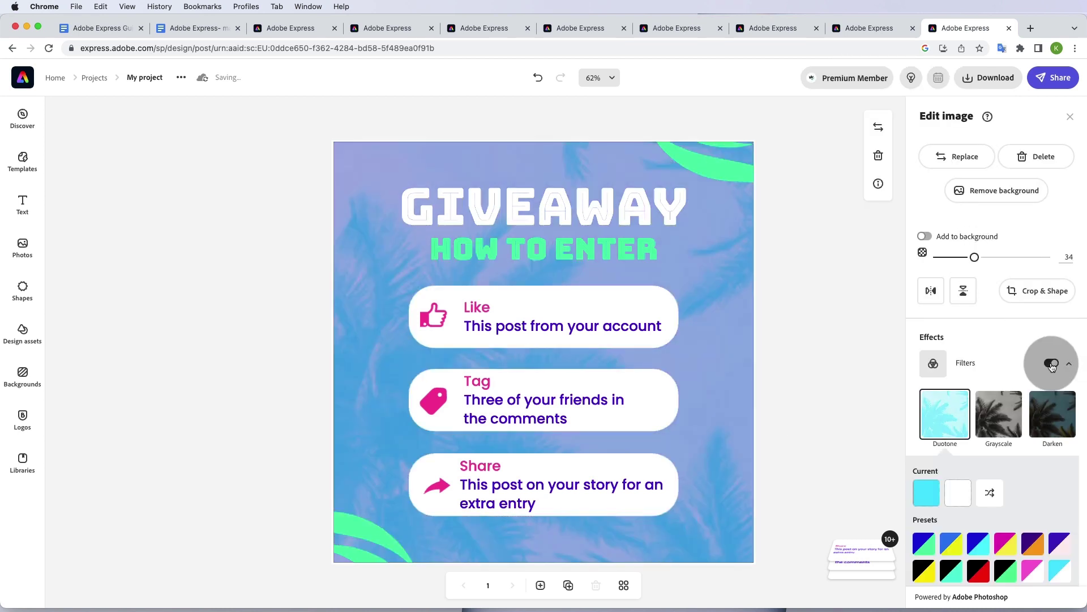
pyautogui.click(951, 417)
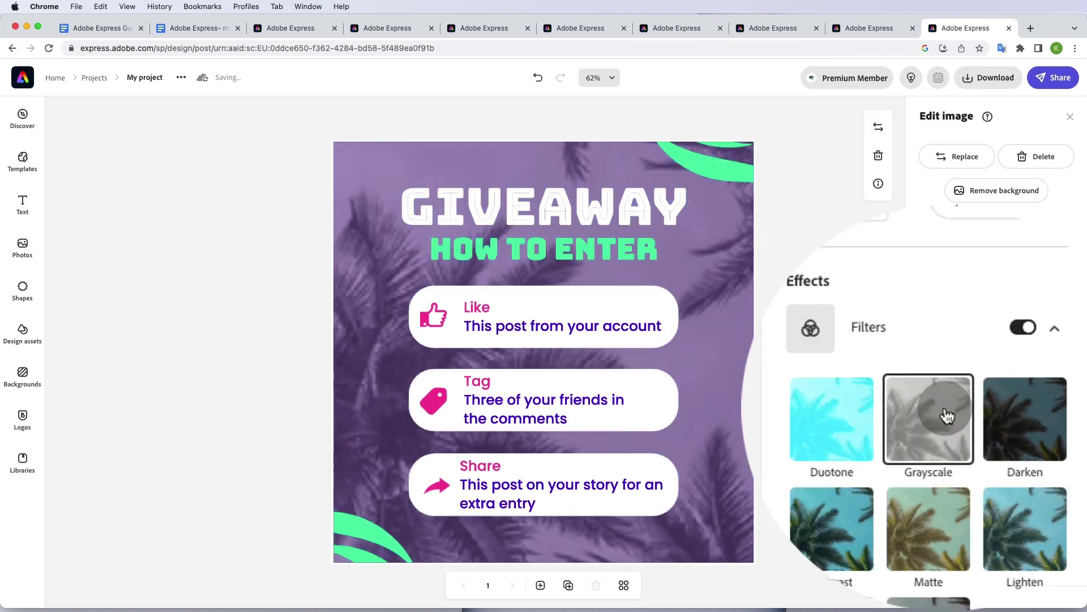
pyautogui.click(1003, 415)
pyautogui.click(928, 450)
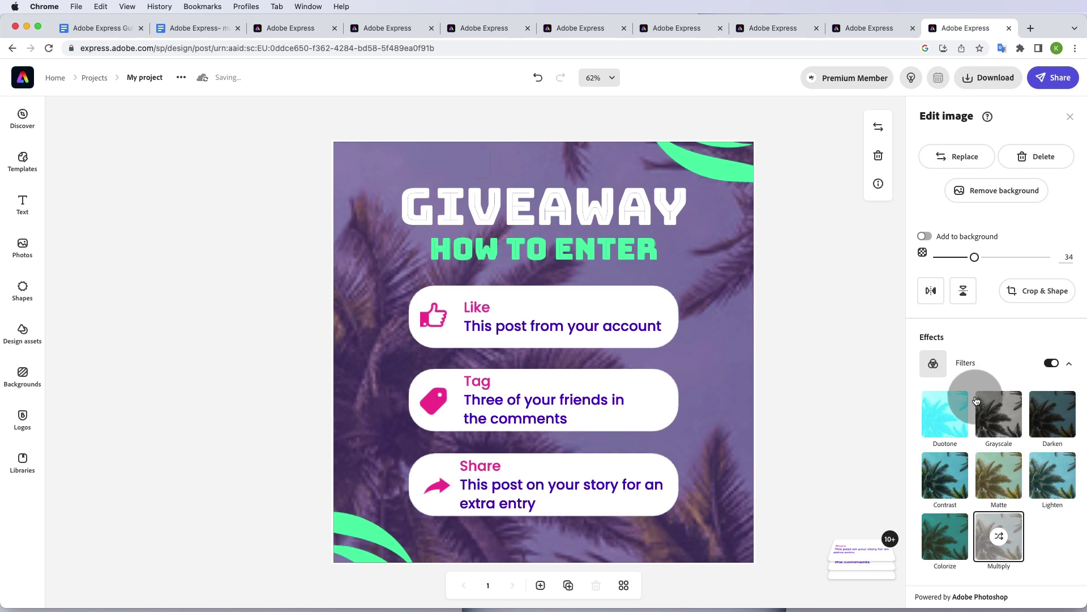
pyautogui.click(991, 364)
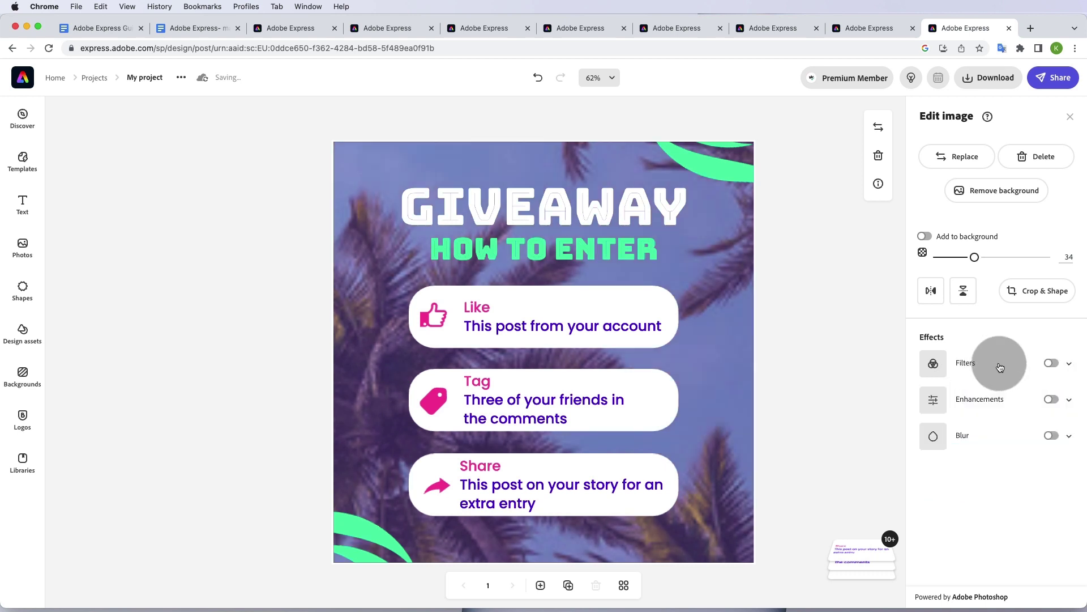
# - Try deeper shadows and more brightness on the photo, then discard the tone adjustments
pyautogui.click(1024, 403)
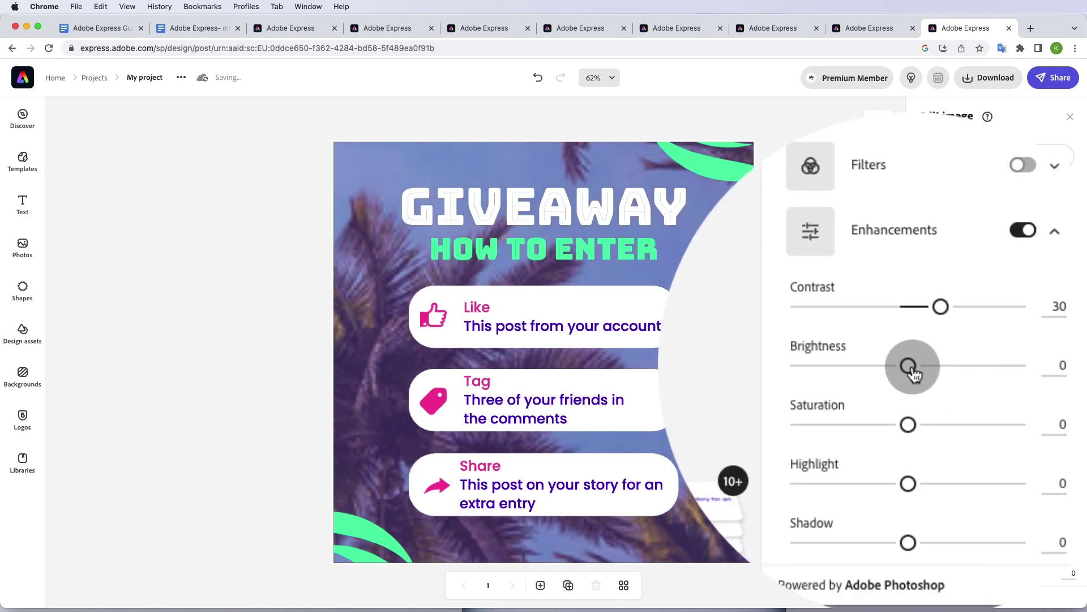
pyautogui.moveTo(916, 544); pyautogui.dragTo(868, 529)
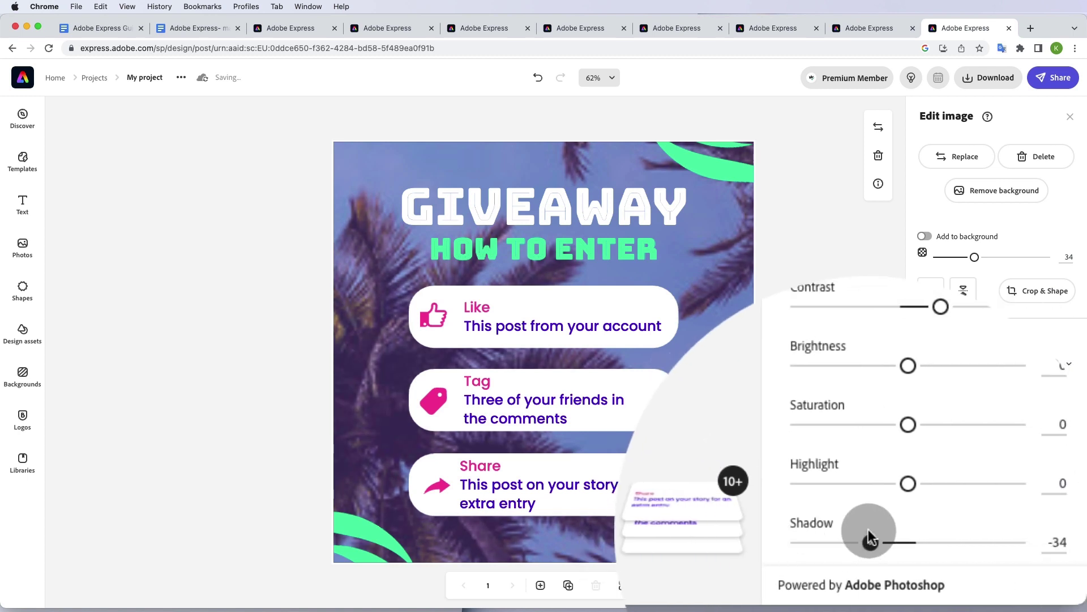
pyautogui.moveTo(916, 370); pyautogui.dragTo(998, 474)
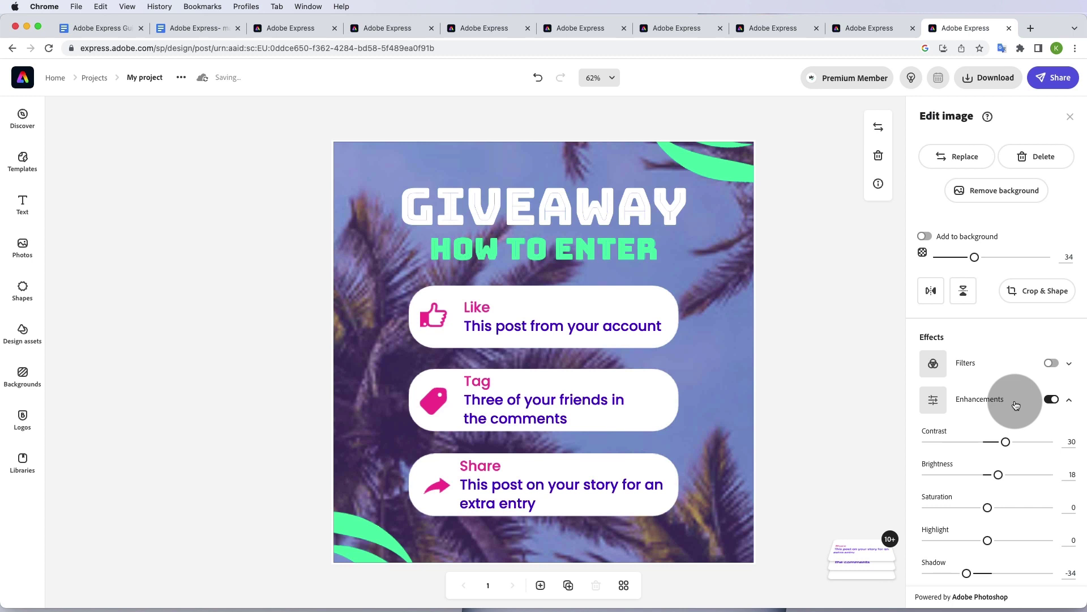
pyautogui.click(1015, 404)
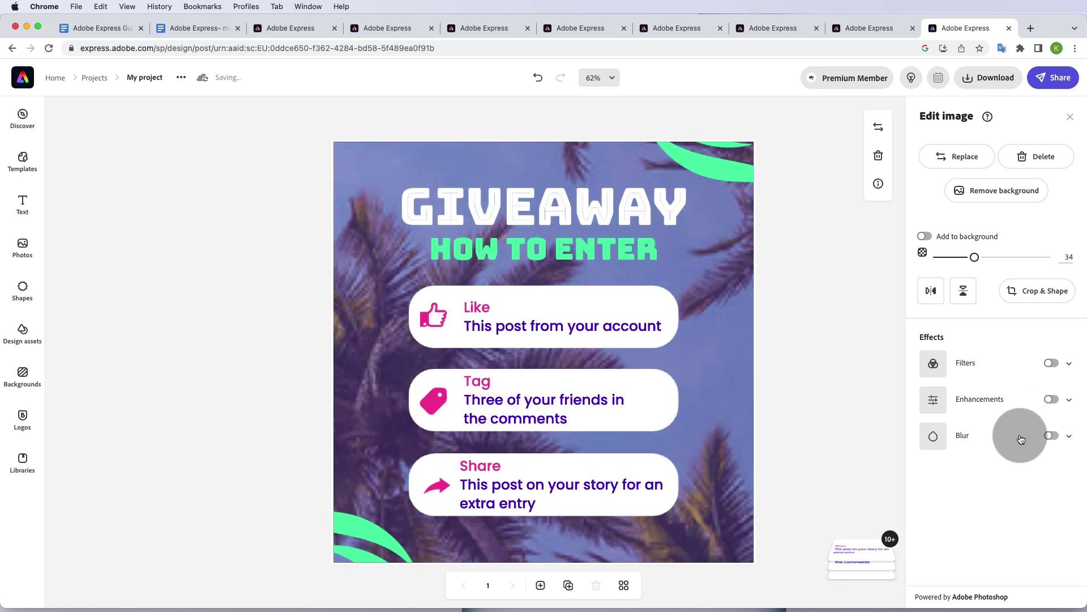
# - Turn on Blur for the background photo and increase the blur amount
pyautogui.click(1051, 435)
pyautogui.moveTo(931, 468)
pyautogui.mouseDown()
pyautogui.moveTo(957, 468)
pyautogui.moveTo(913, 466)
pyautogui.mouseUp()
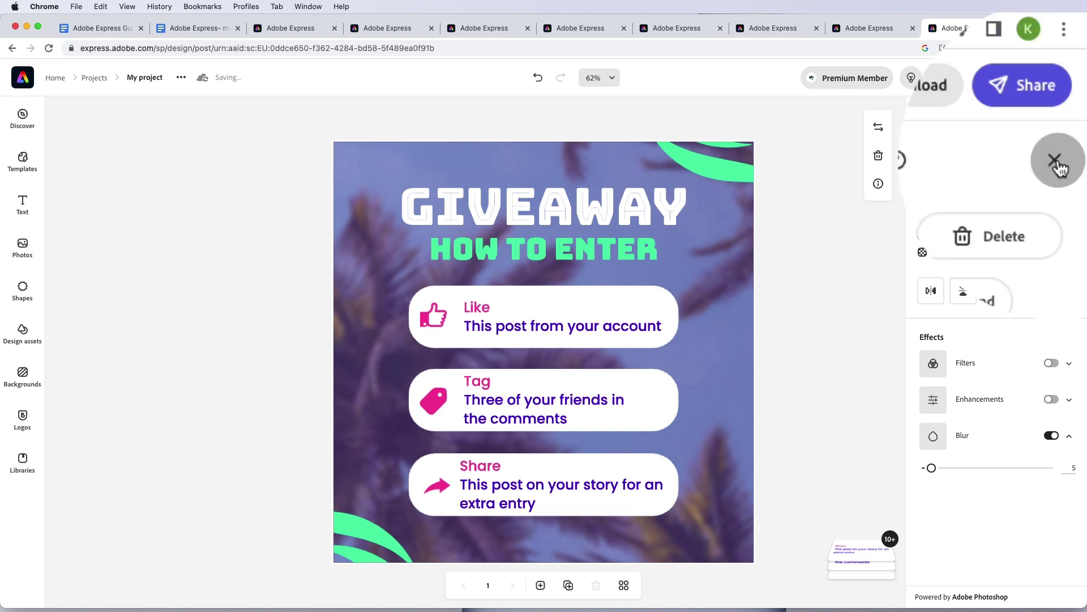
pyautogui.click(1067, 117)
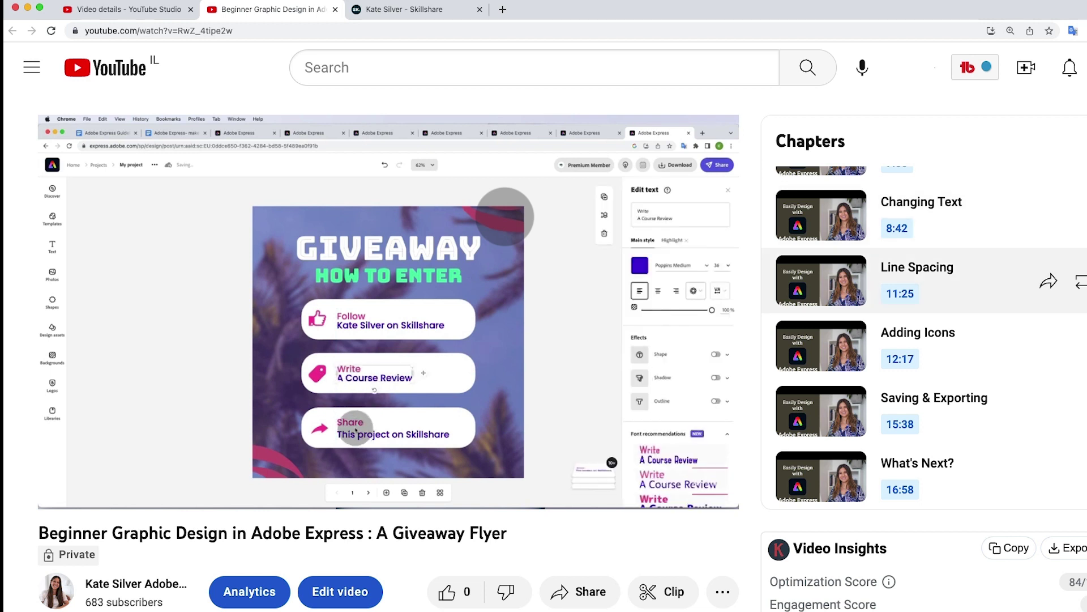
# - Open the Skillshare class link from the video description and view the instructor's Skillshare profile
pyautogui.scroll(-8, 505, 238)
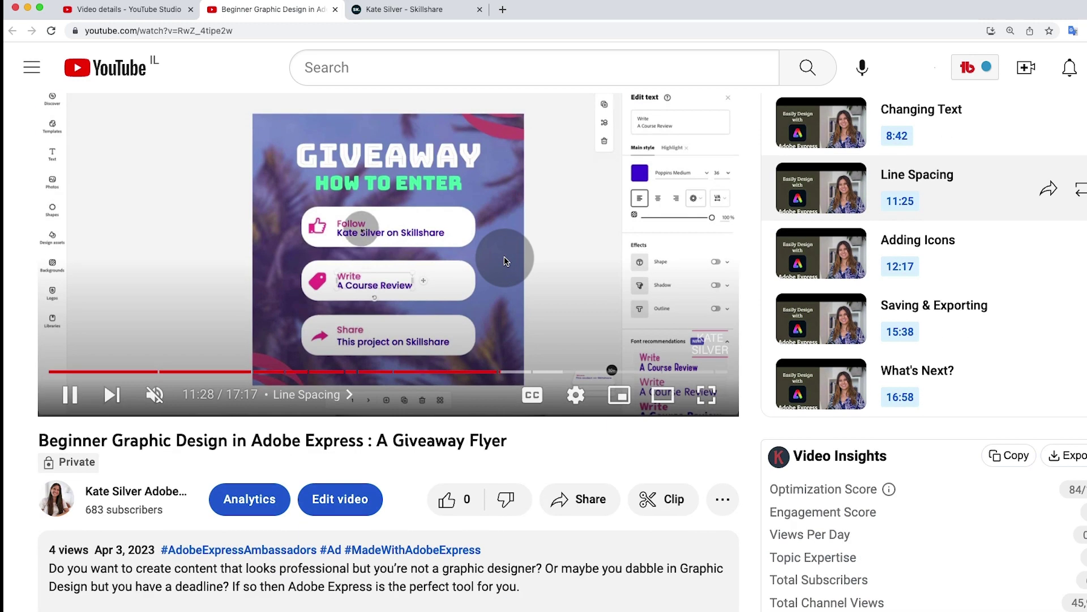
pyautogui.scroll(-9, 504, 258)
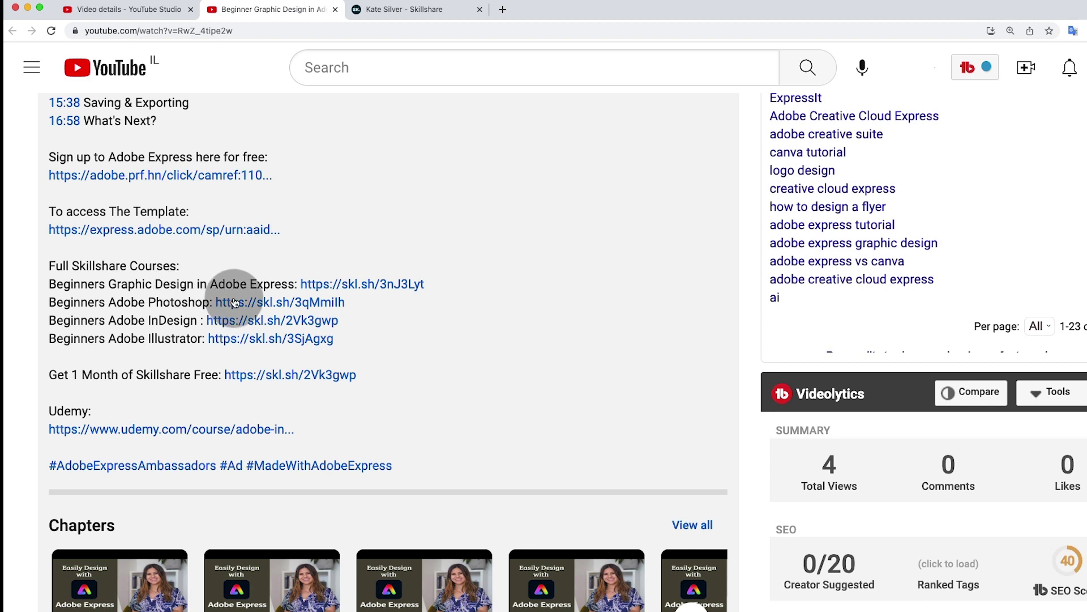
pyautogui.click(362, 284)
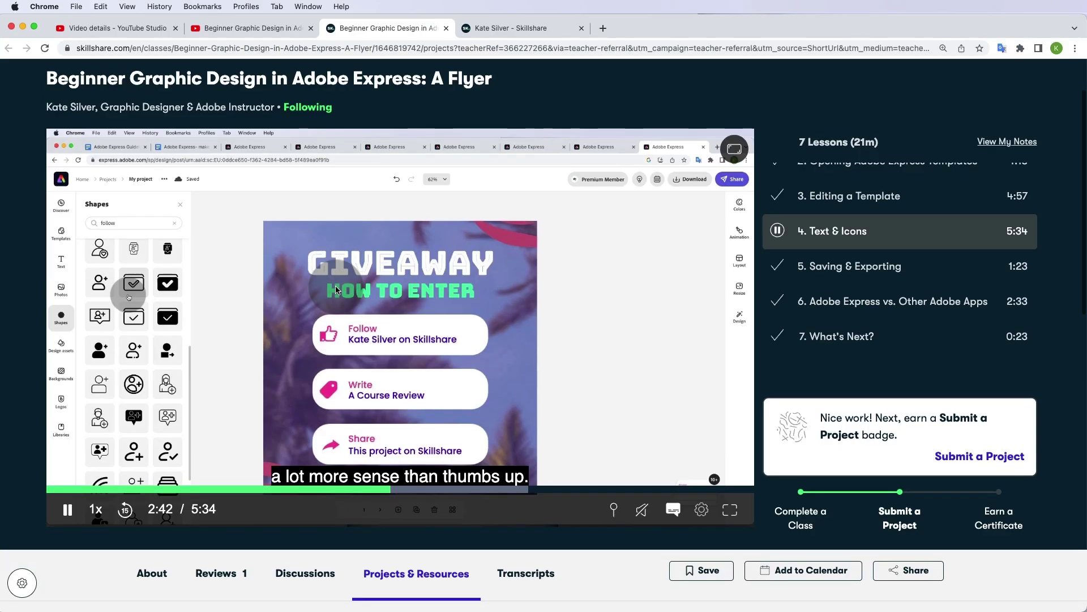
pyautogui.click(487, 28)
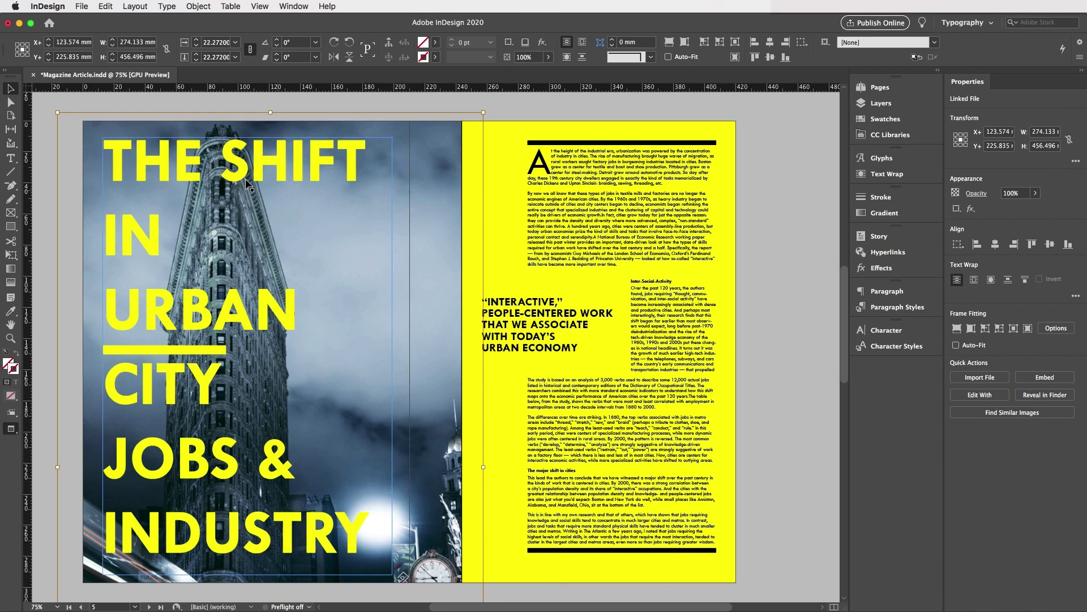
# - Set the text frame's fill to [Paper] white and give the black rules a yellow stroke
pyautogui.click(435, 42)
pyautogui.click(352, 102)
pyautogui.click(622, 142)
pyautogui.keyDown('shift'); pyautogui.click(622, 550); pyautogui.keyUp('shift')
pyautogui.click(435, 57)
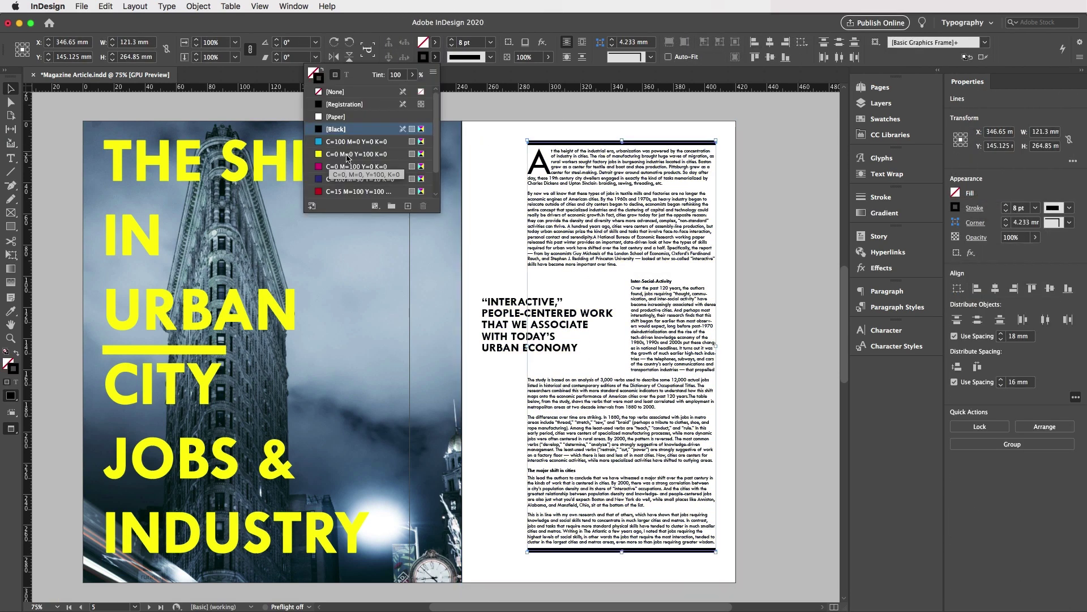